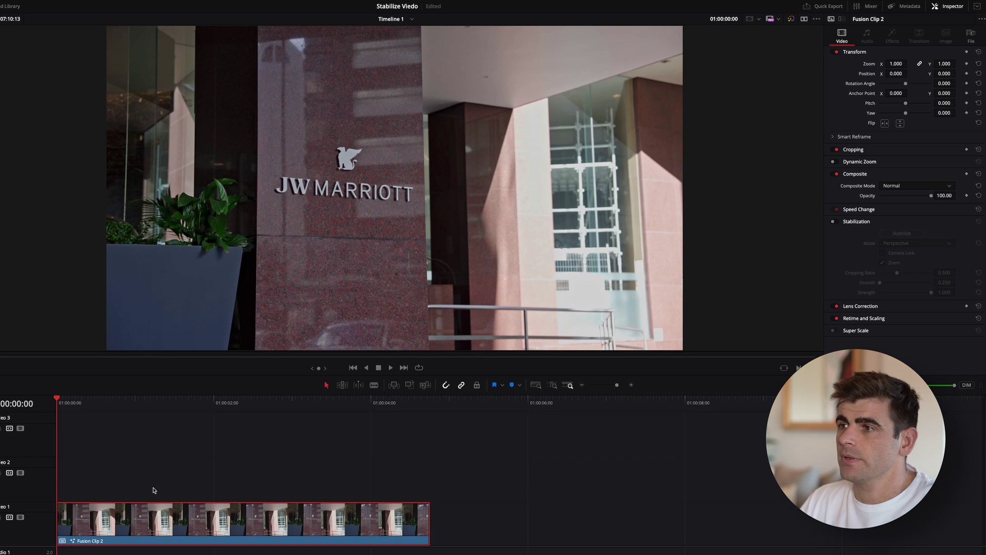
Preview the shaky clip, then enable Stabilization and stabilize it in Perspective mode
key("space")
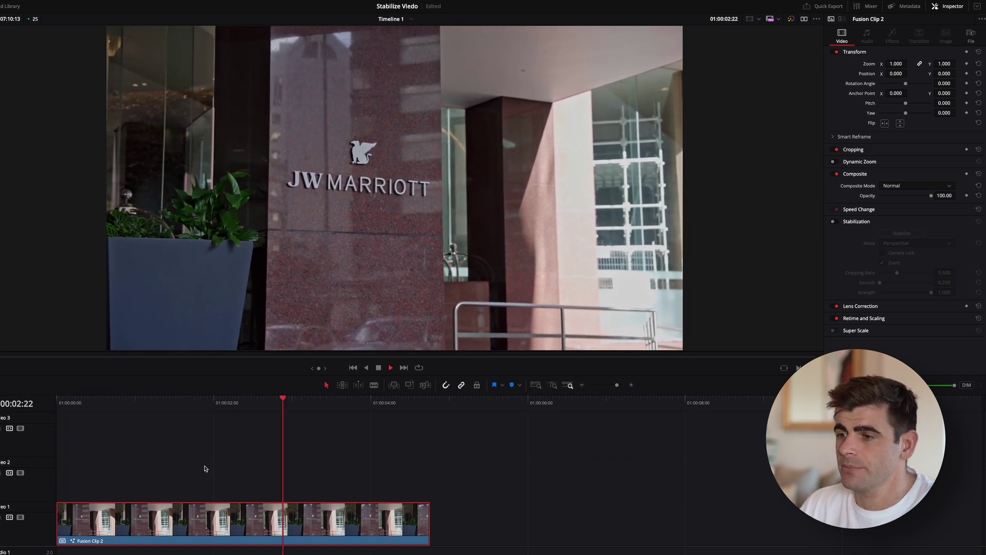
key("space")
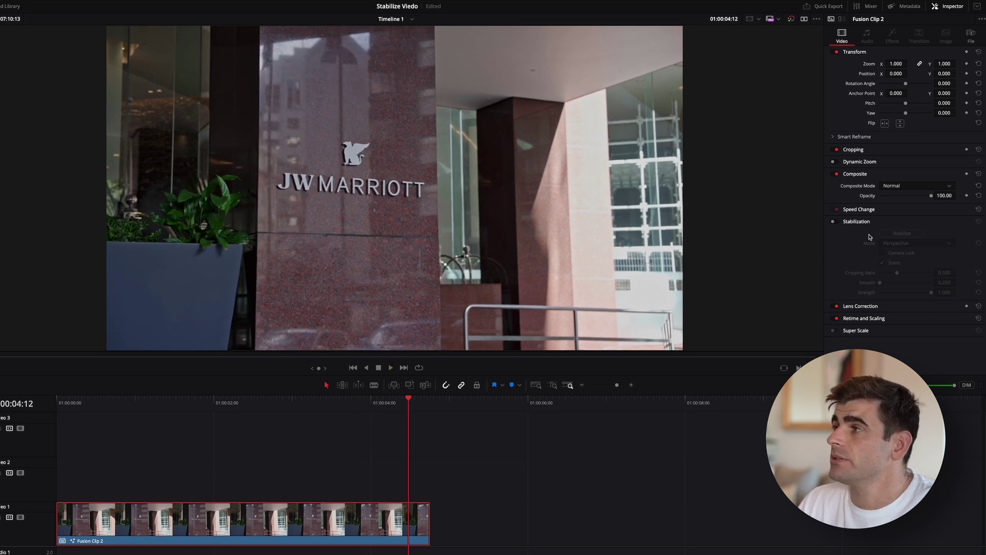
left_click(835, 222)
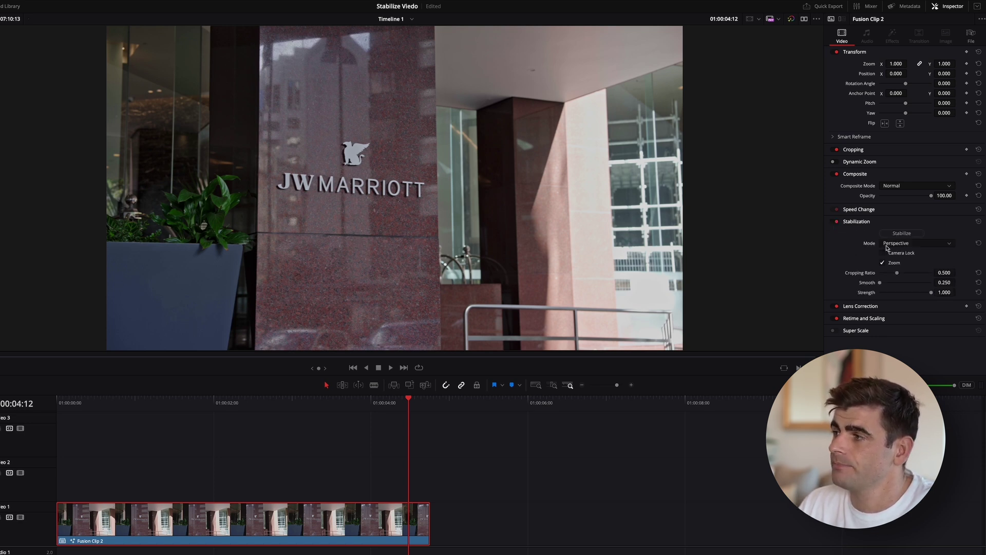
left_click(926, 243)
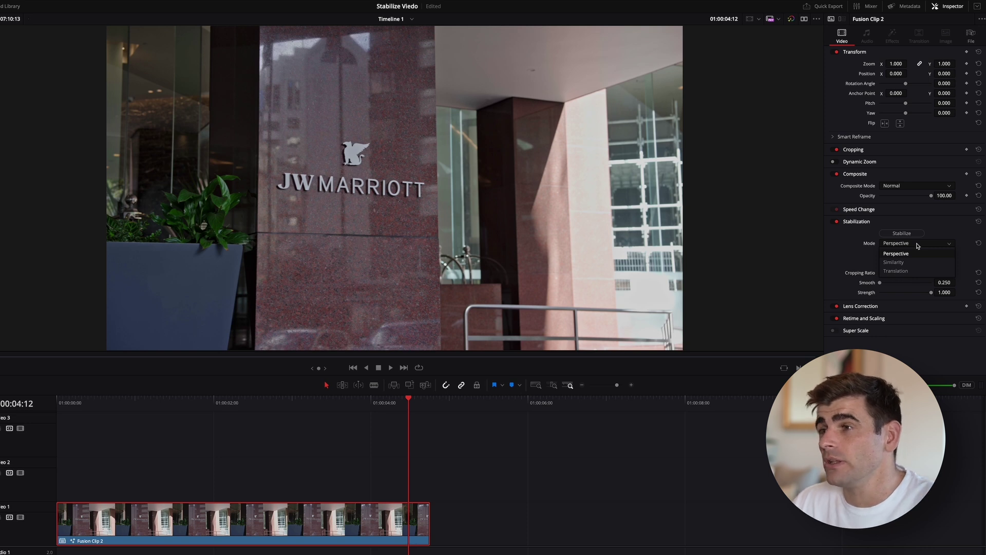
left_click(917, 244)
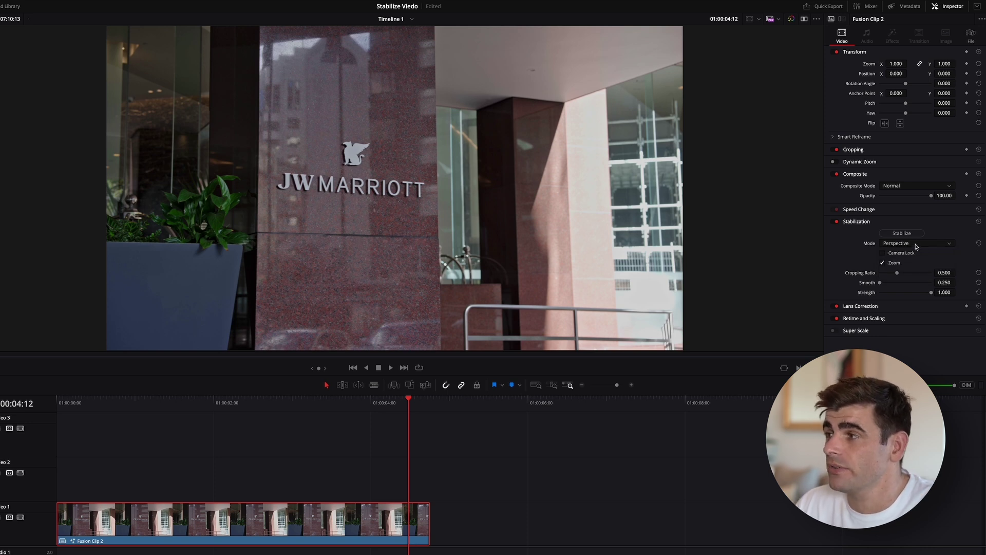
left_click(902, 234)
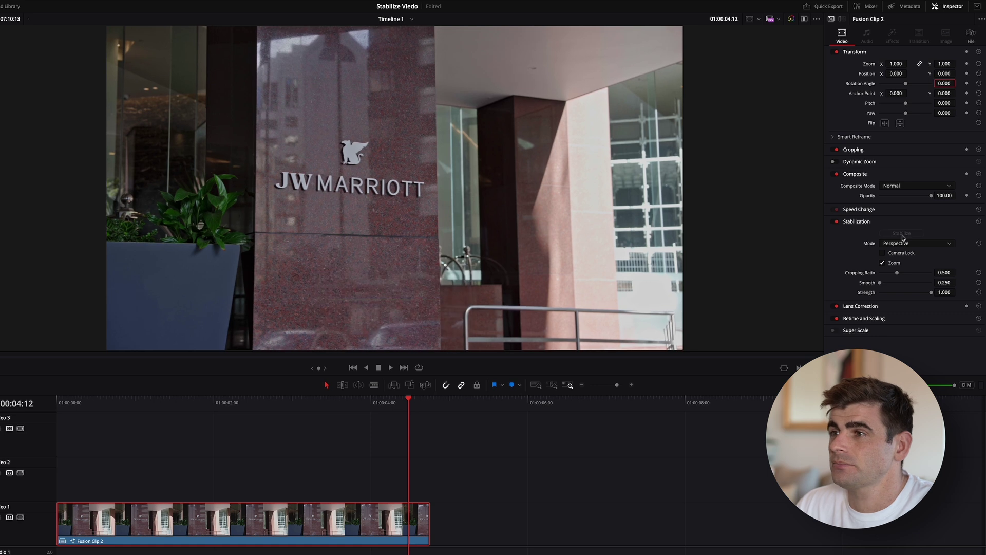
Replay the Perspective-stabilized clip from the start twice
key("Home")
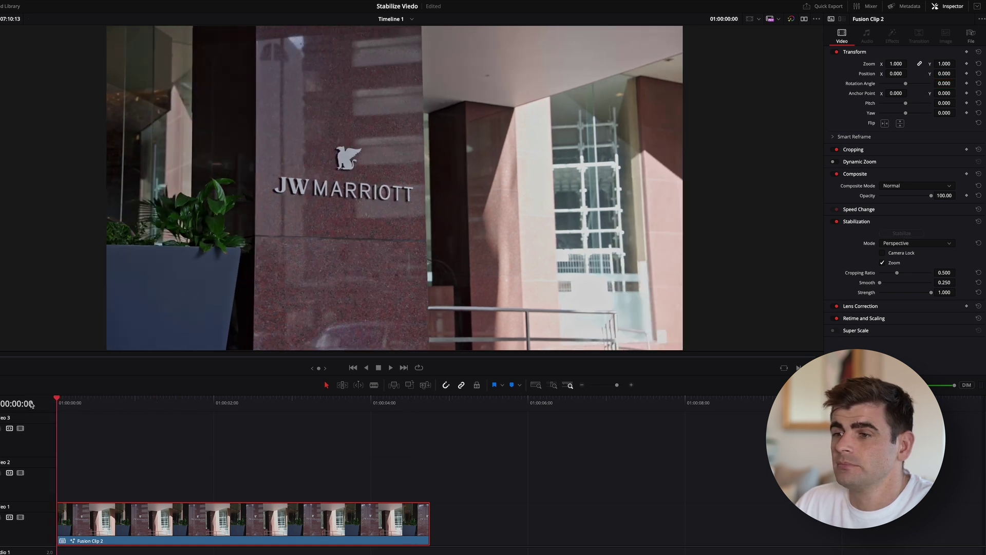
key("space")
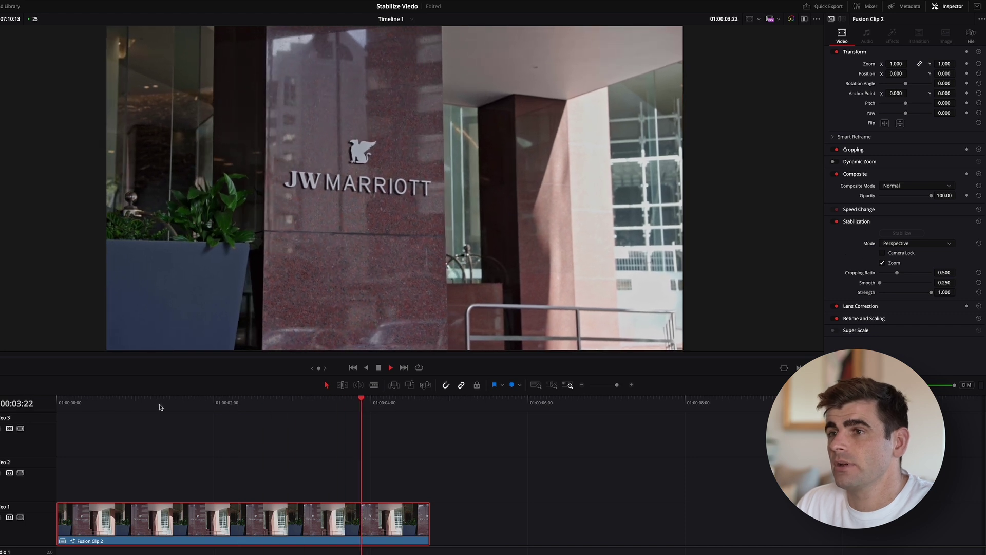
key("Home")
key("space")
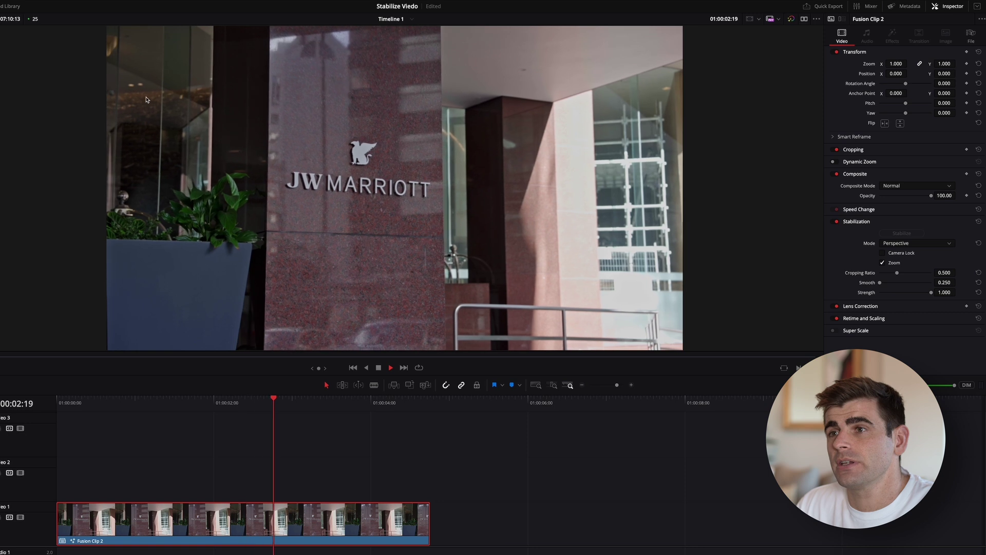
key("space")
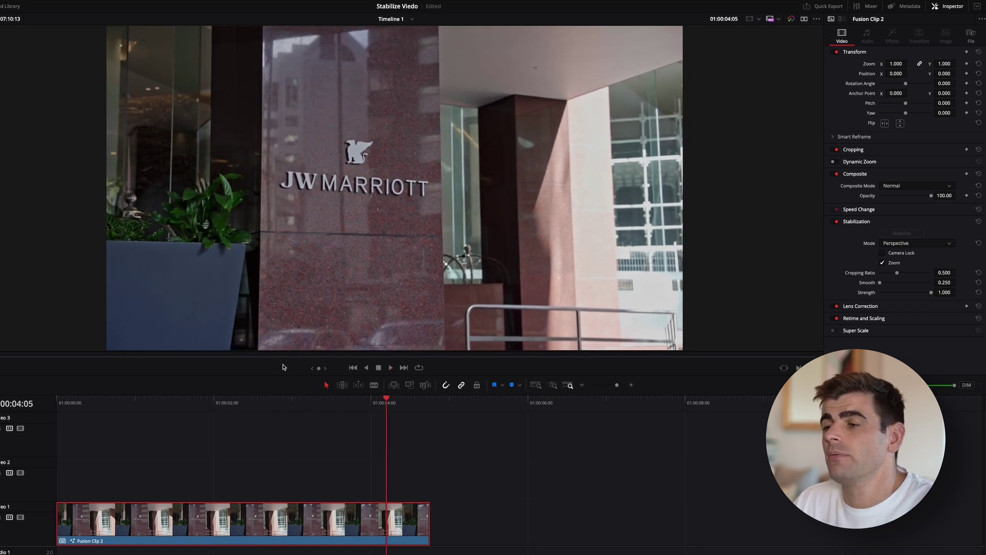
Change the stabilization mode to Similarity and re-run Stabilize
left_click(283, 400)
key("Home")
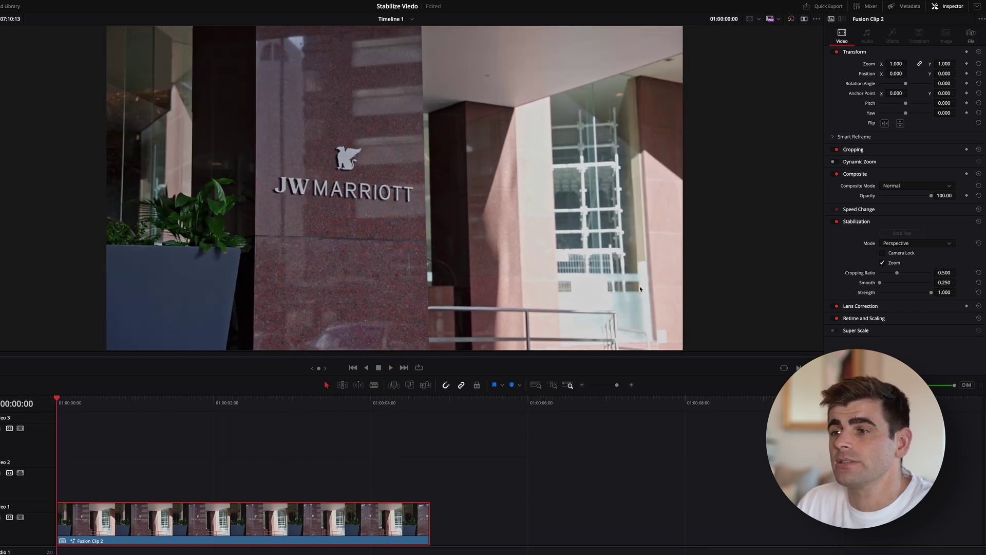
left_click(916, 243)
left_click(897, 253)
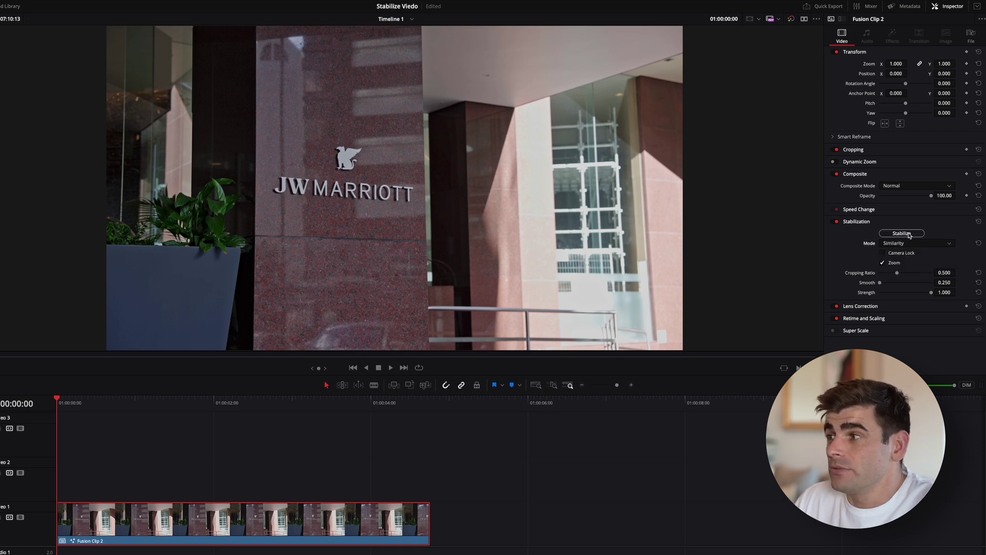
left_click(908, 234)
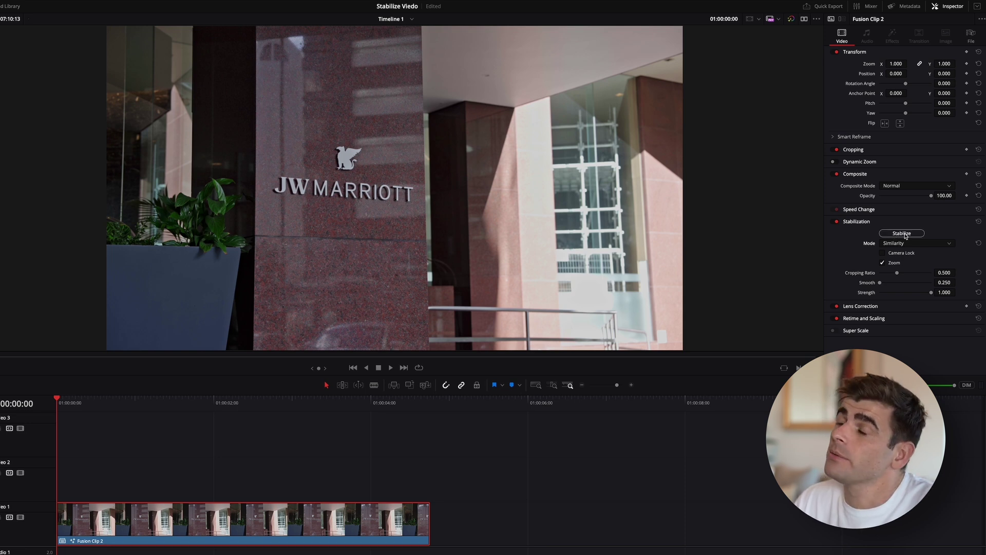
left_click(905, 234)
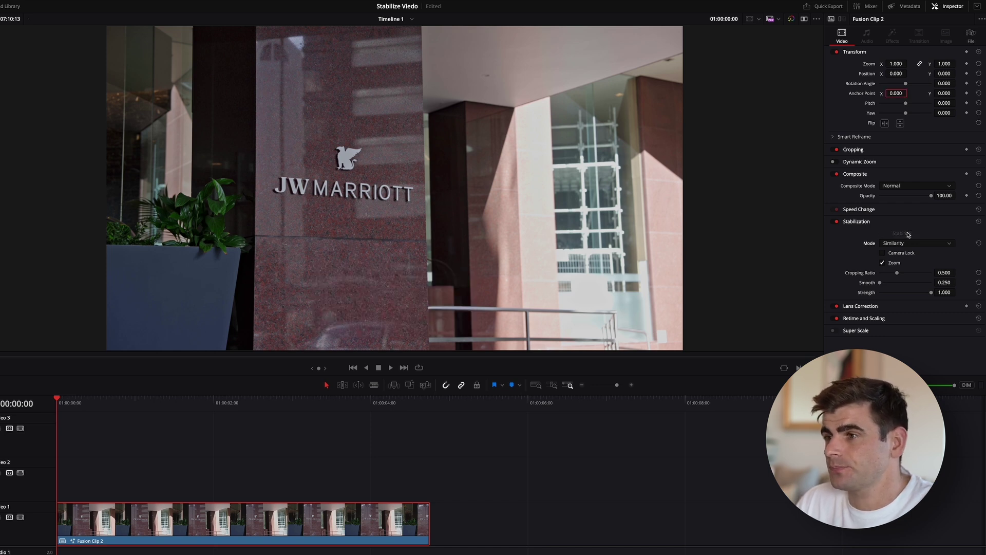
Play the Similarity result, then replay it from the clip start
key("space")
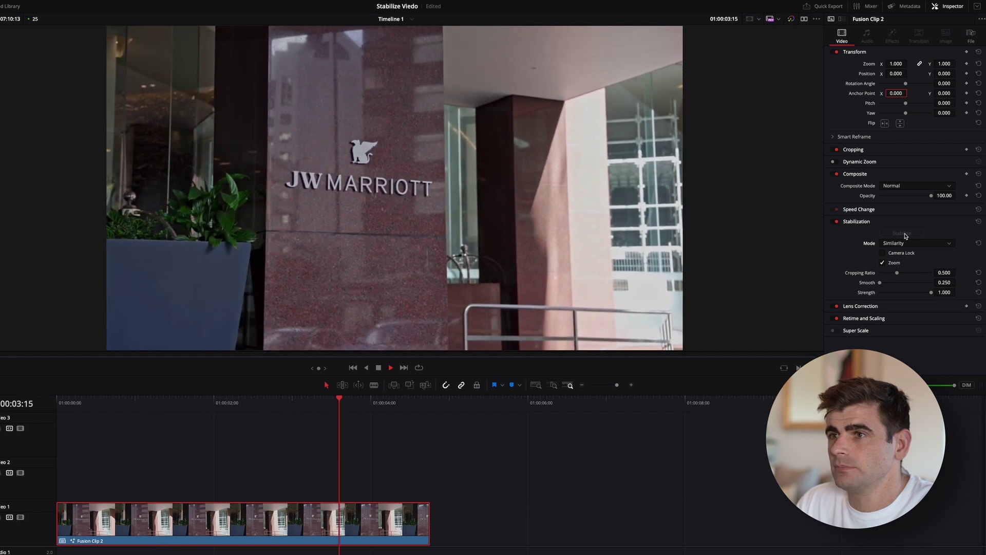
key("space")
left_click_drag(275, 404, 45, 398)
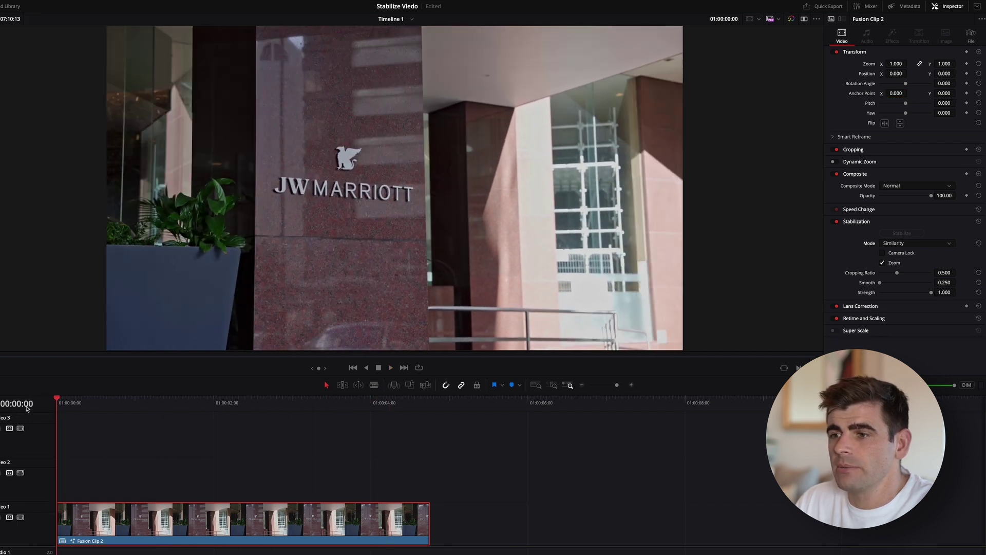
key("space")
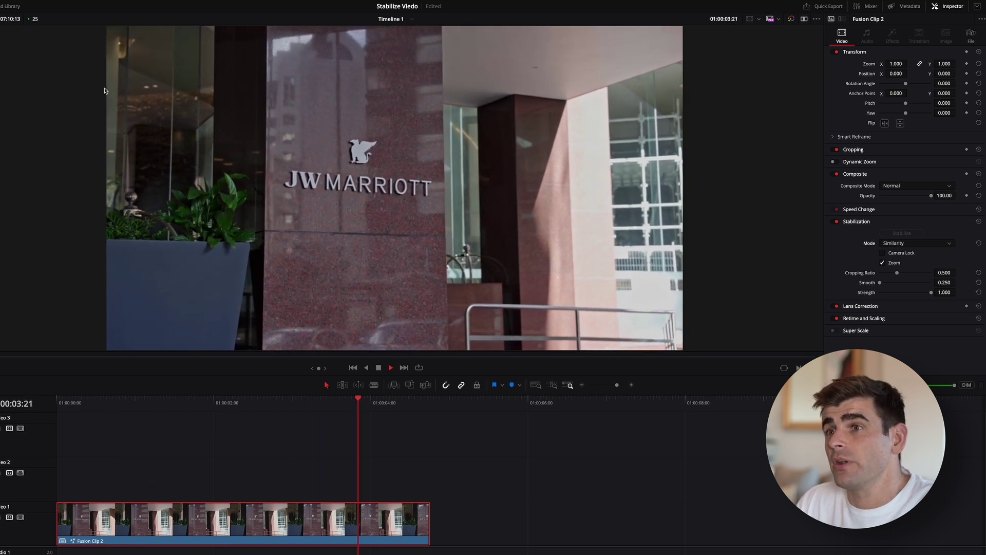
key("space")
Re-stabilize the clip in Translation mode
left_click(916, 243)
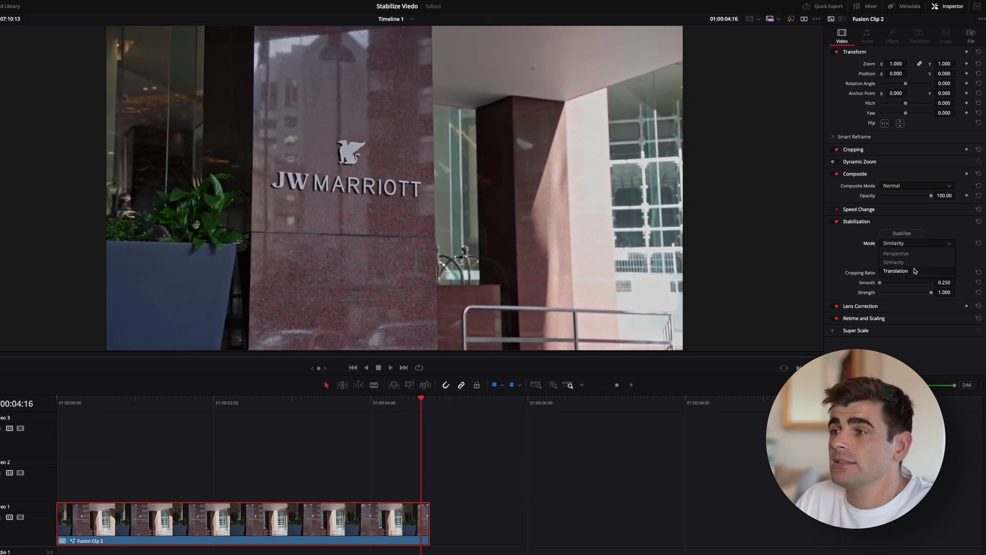
left_click(896, 270)
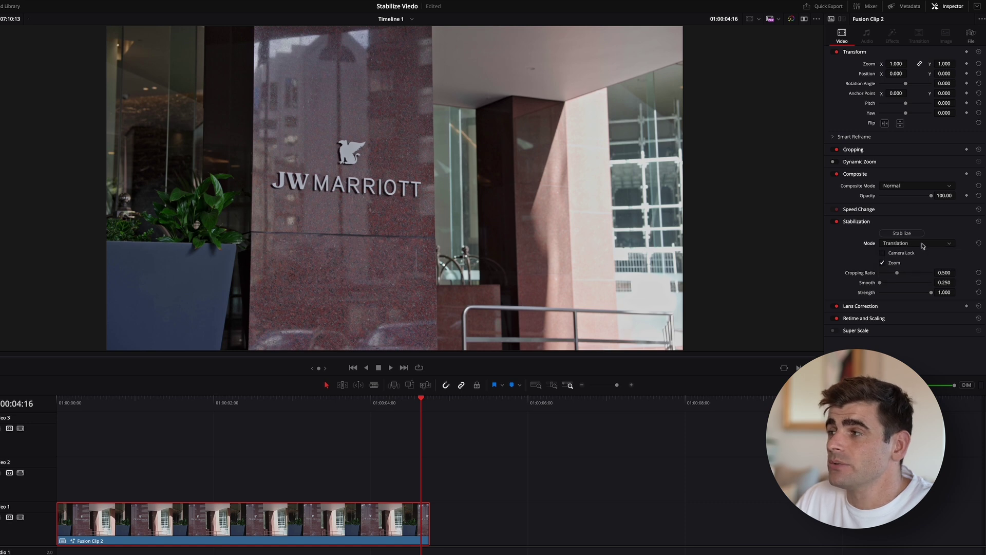
left_click(906, 234)
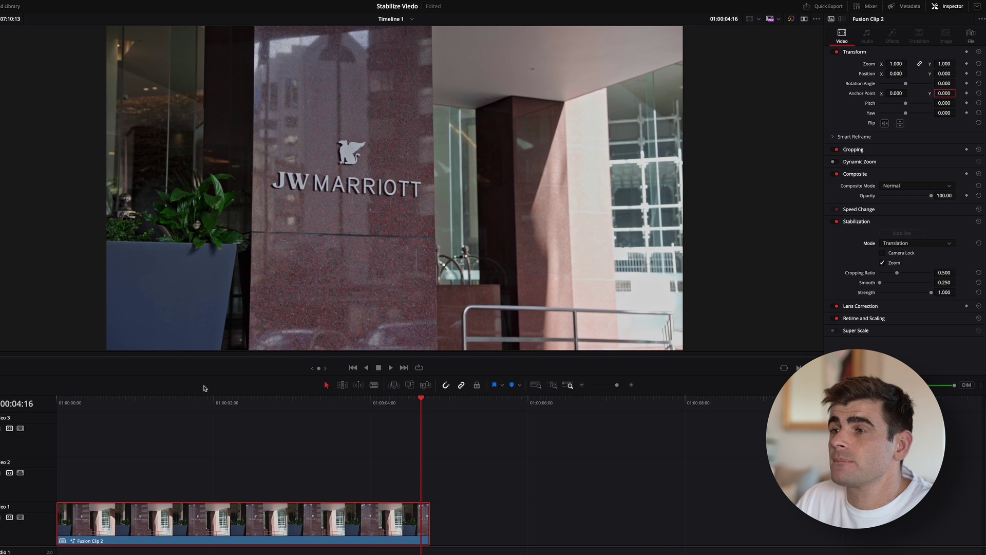
Play the Translation result from the start, then set the mode back to Similarity
left_click_drag(100, 403, 59, 403)
key("space")
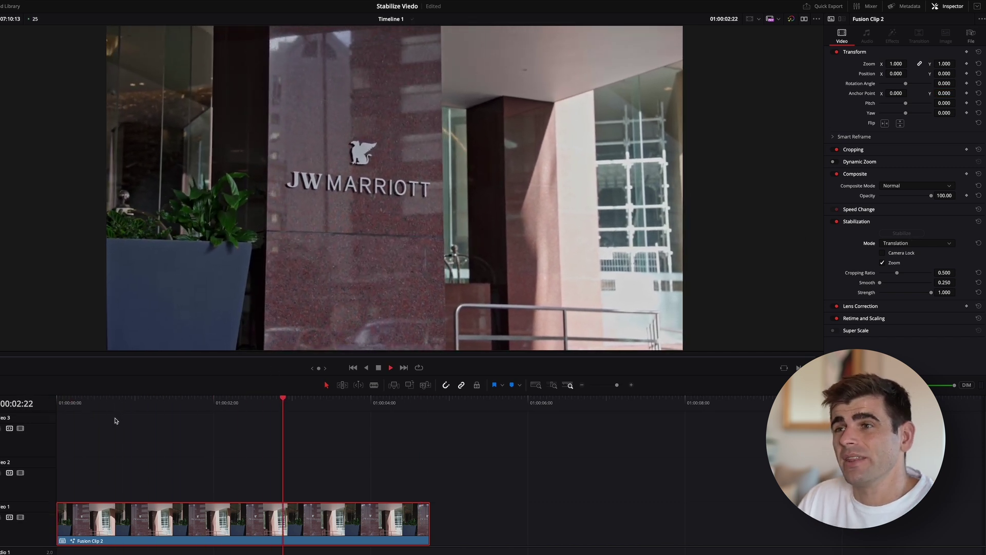
key("space")
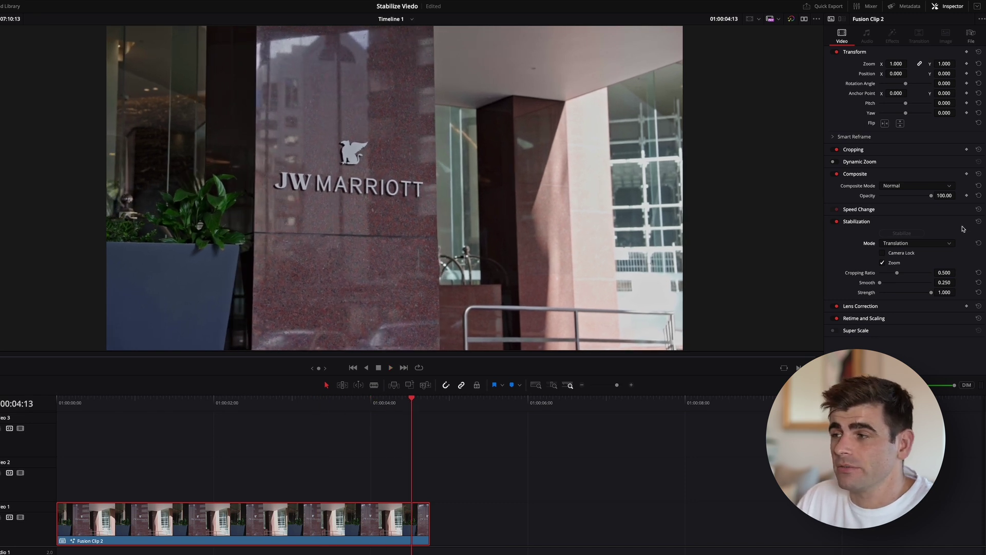
left_click(917, 244)
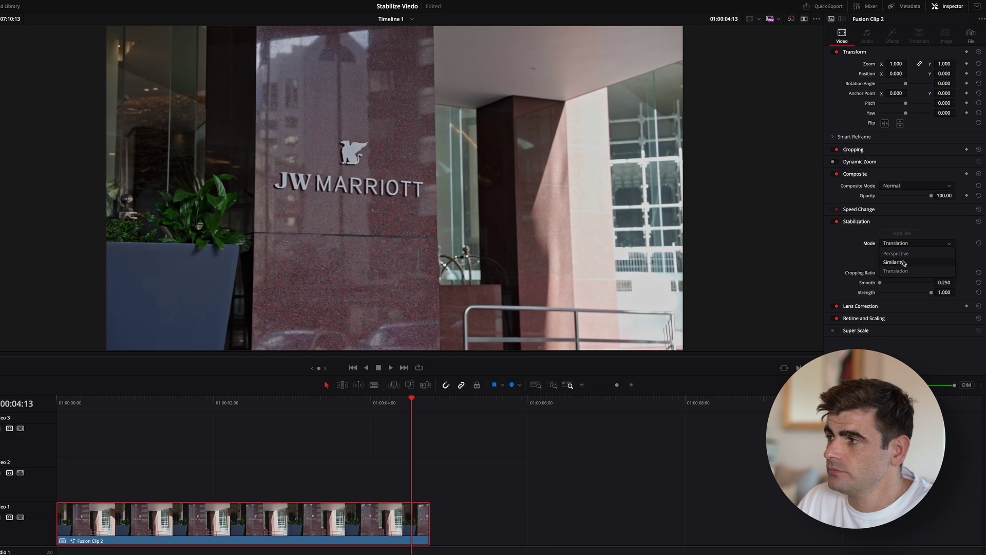
left_click(894, 262)
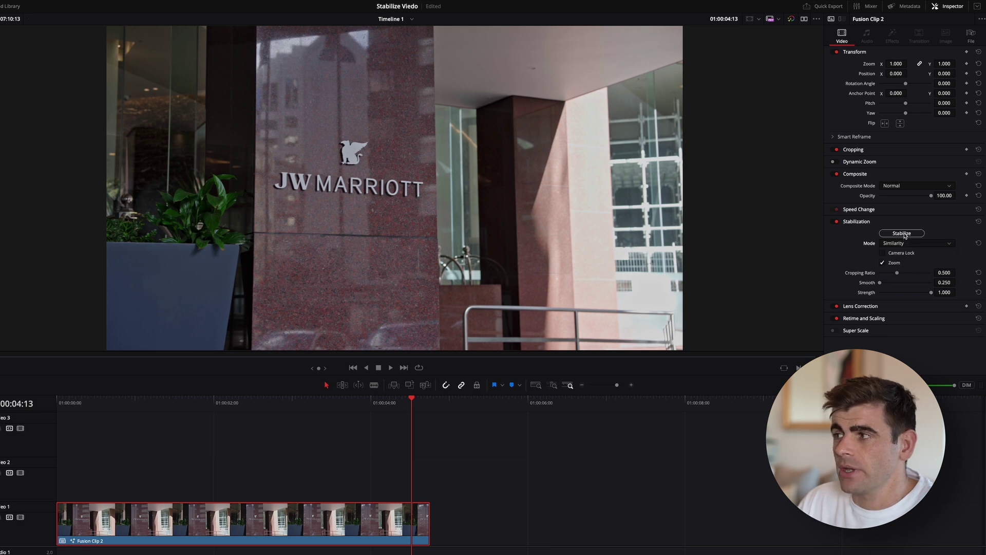
Run Stabilize in Similarity mode, then enable Camera Lock
left_click(902, 233)
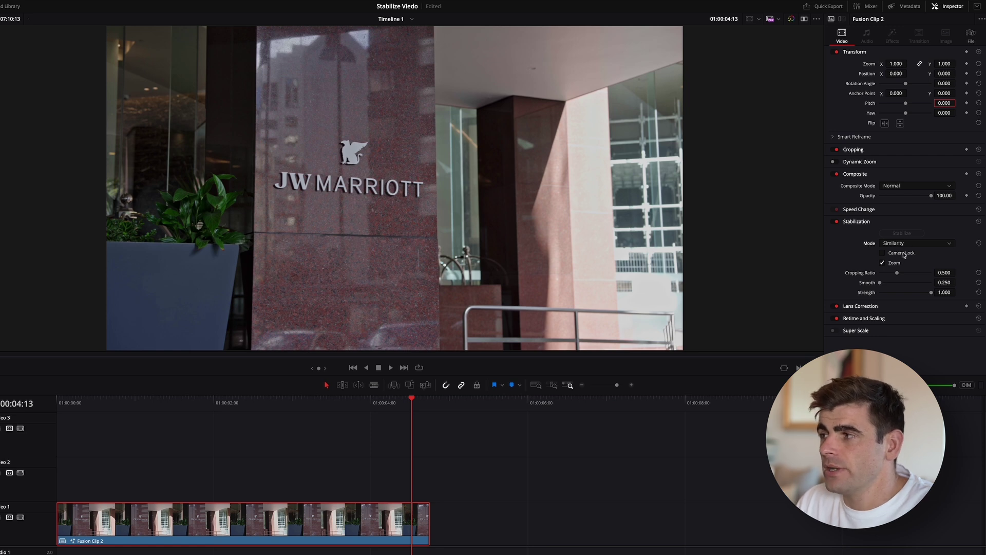
left_click(883, 253)
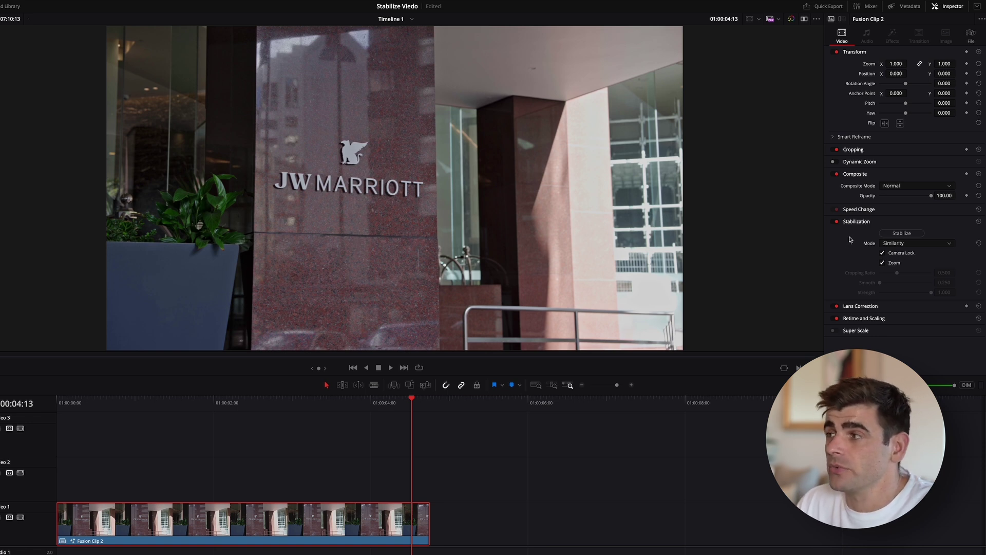
Untick Zoom, re-stabilize with Camera Lock, and play the black-bordered shot from the start
left_click(883, 263)
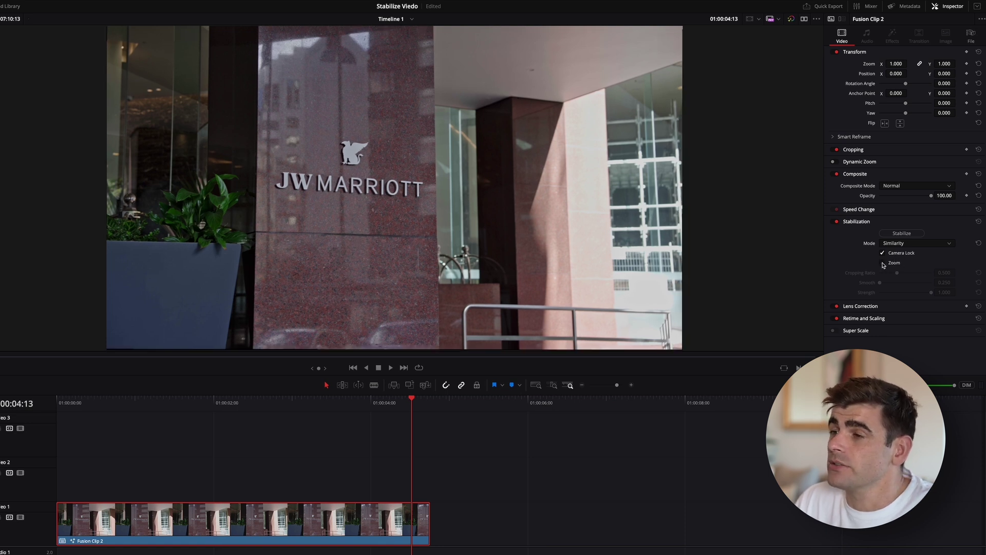
left_click(903, 234)
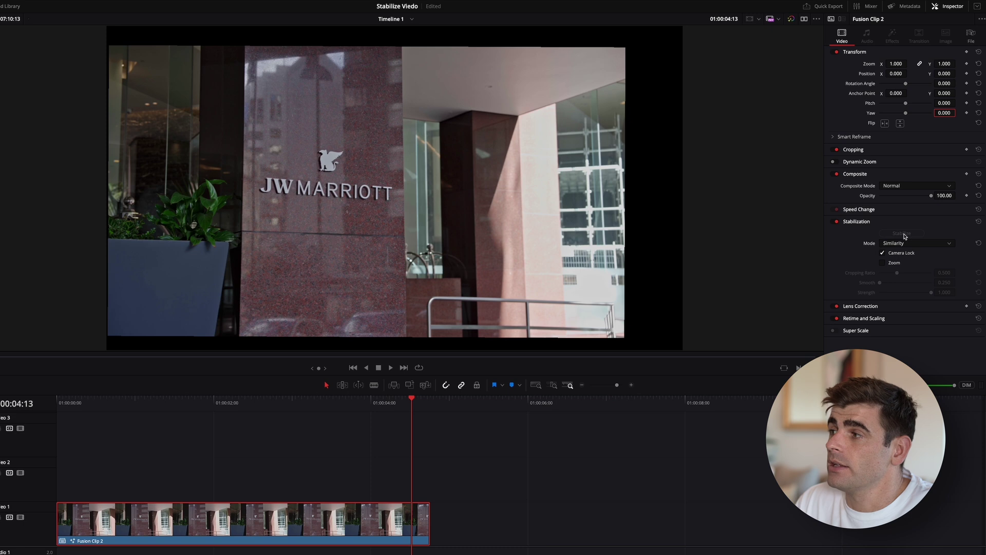
key("Home")
key("space")
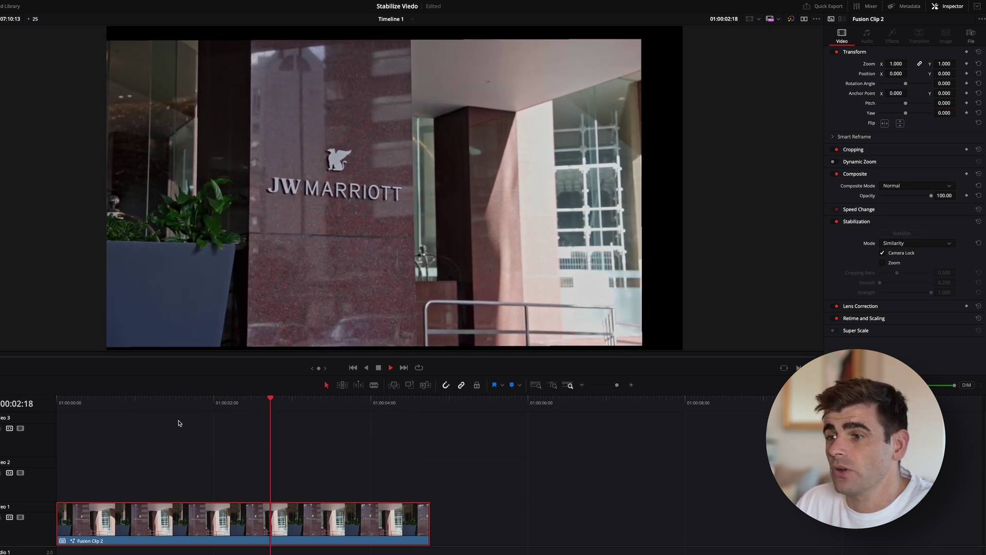
key("space")
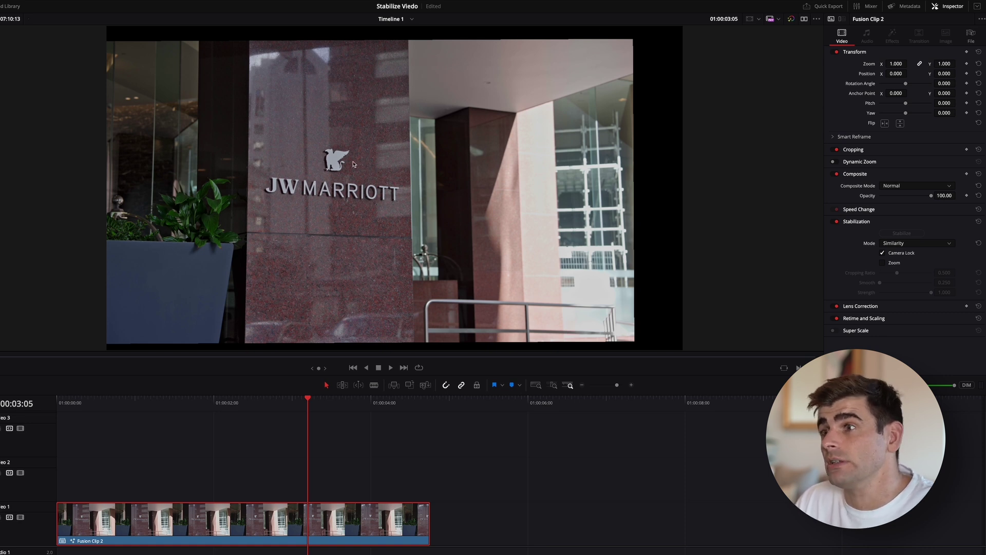
key("Home")
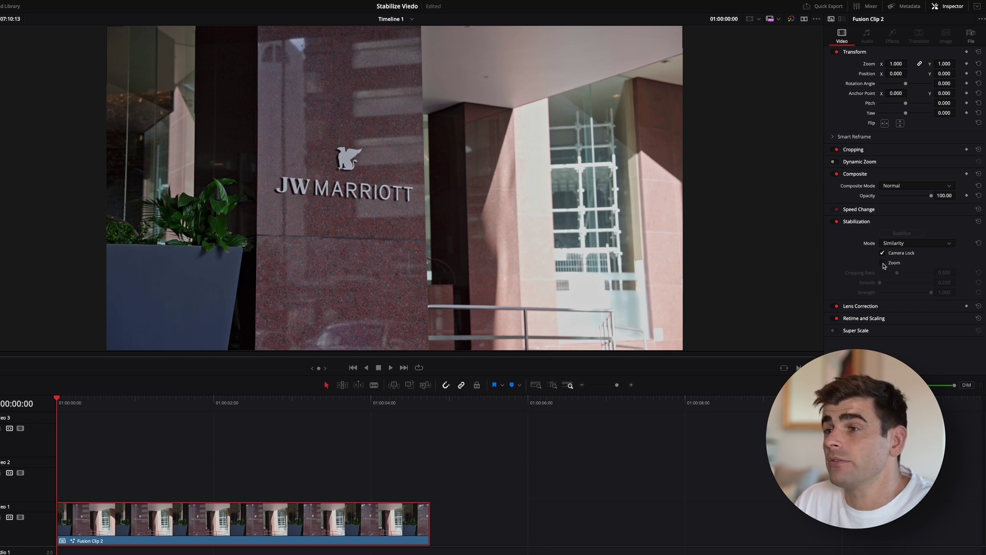
Turn Zoom back on, switch off Camera Lock, raise Smooth to 0.868, and re-stabilize
left_click(884, 263)
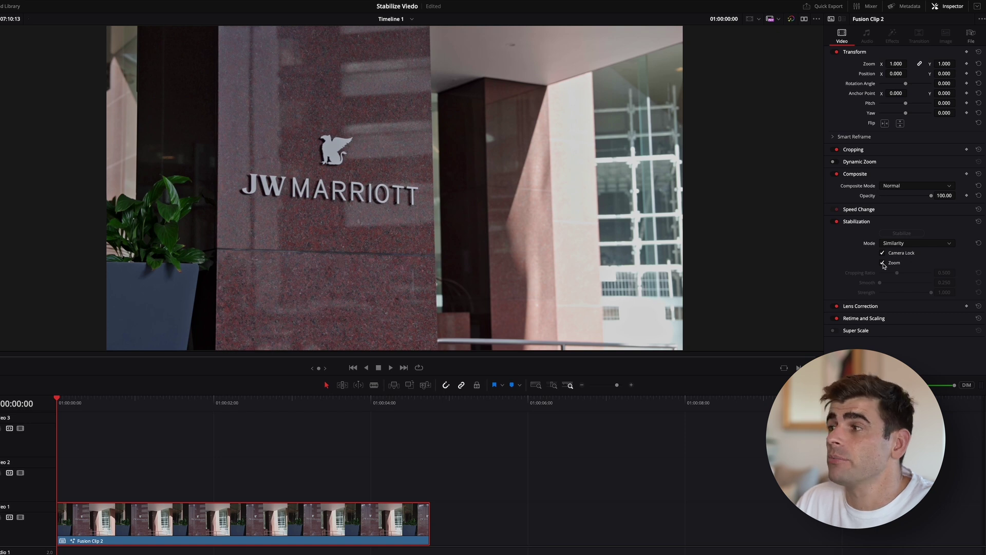
key("space")
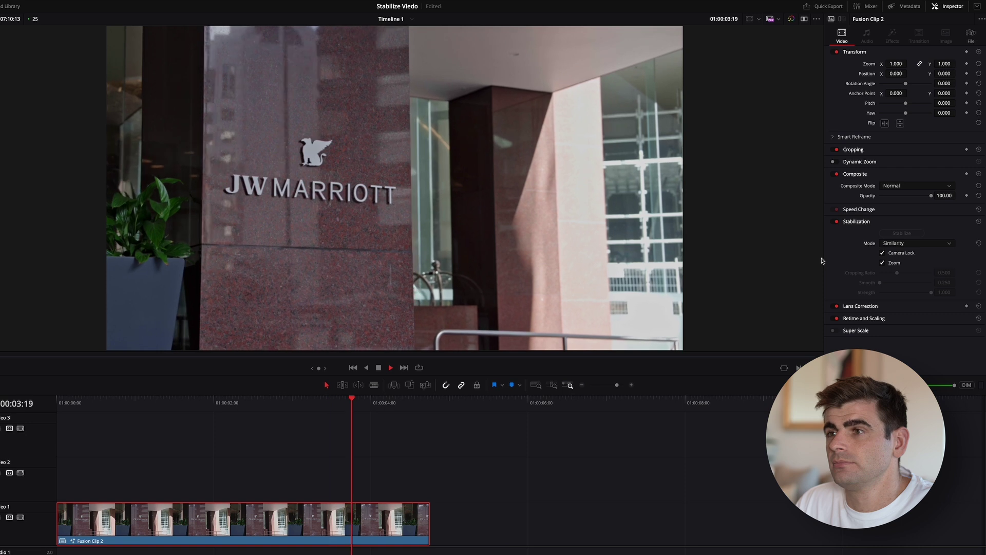
left_click(124, 439)
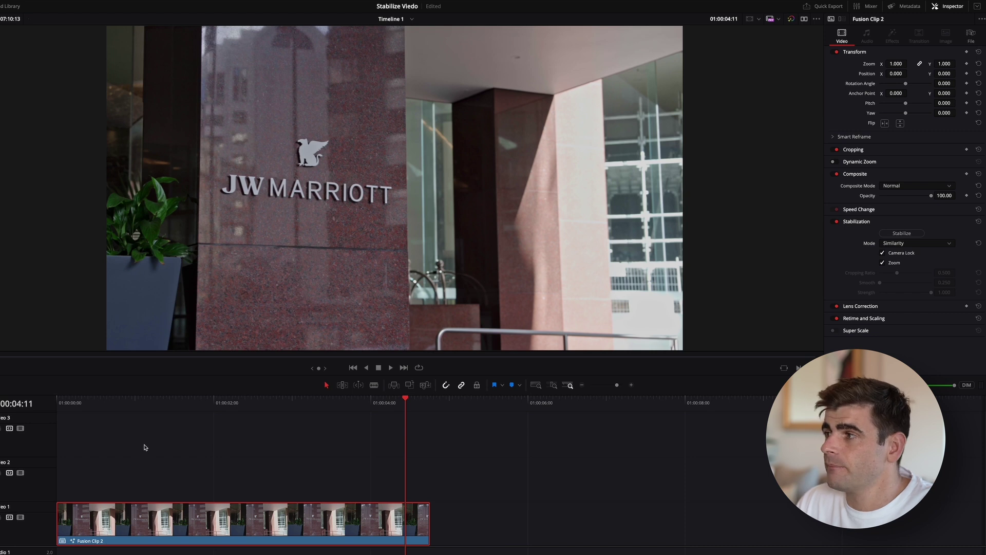
left_click(883, 253)
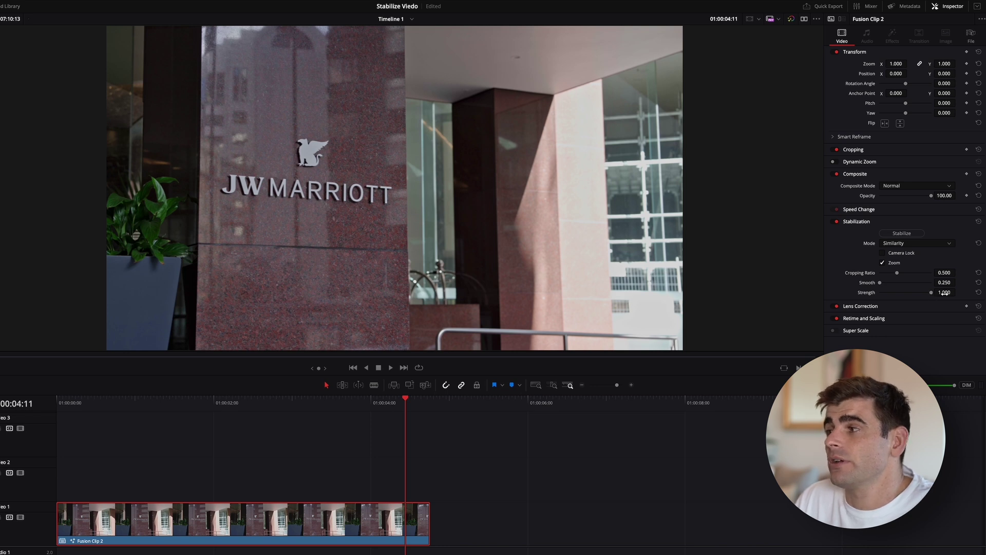
left_click_drag(882, 285, 922, 284)
left_click(908, 235)
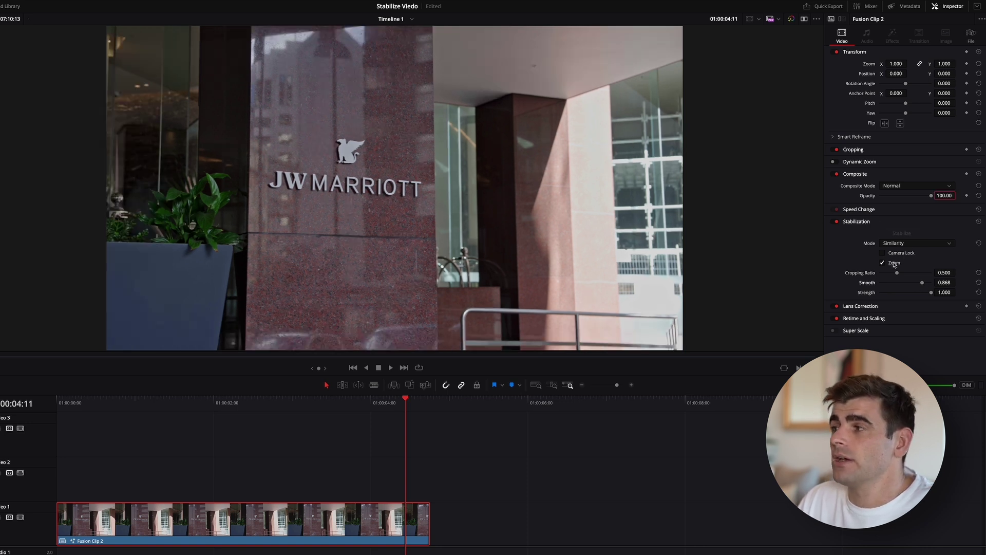
Play the smoother stabilized clip from the start twice
left_click(230, 405)
key("Home")
key("space")
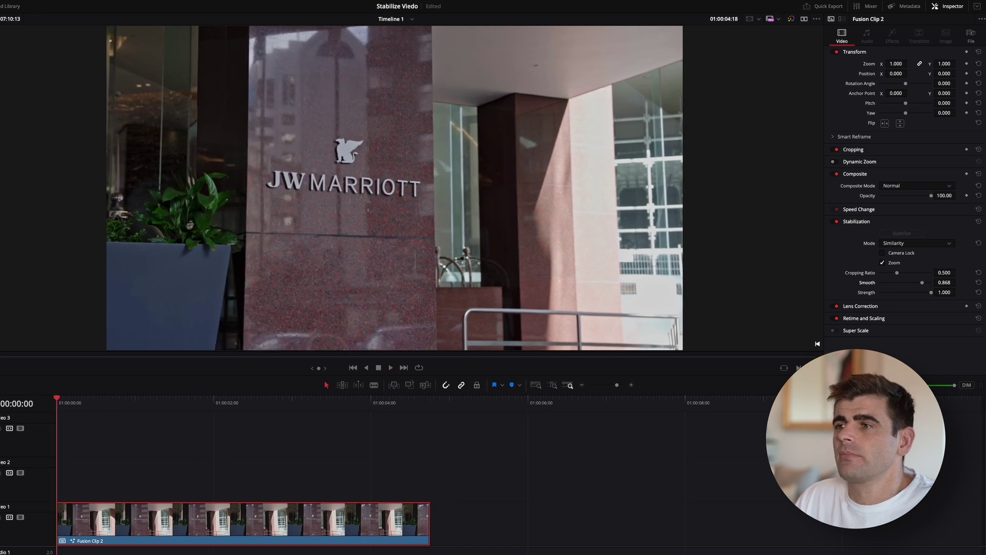
key("Home")
key("space")
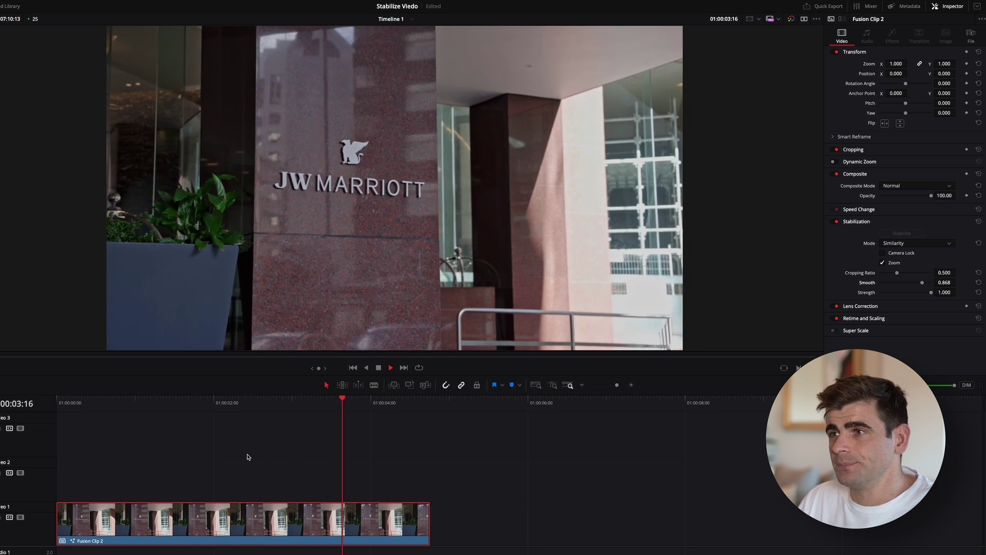
key("space")
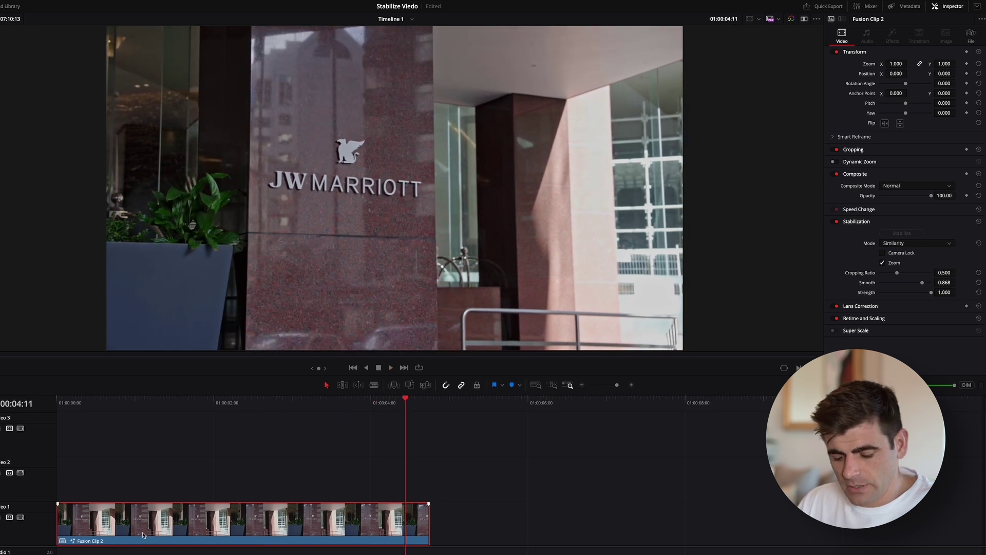
Alt-drag a copy after the original, disable Stabilization, and play both to compare
left_click_drag(143, 535, 517, 541)
left_click(836, 221)
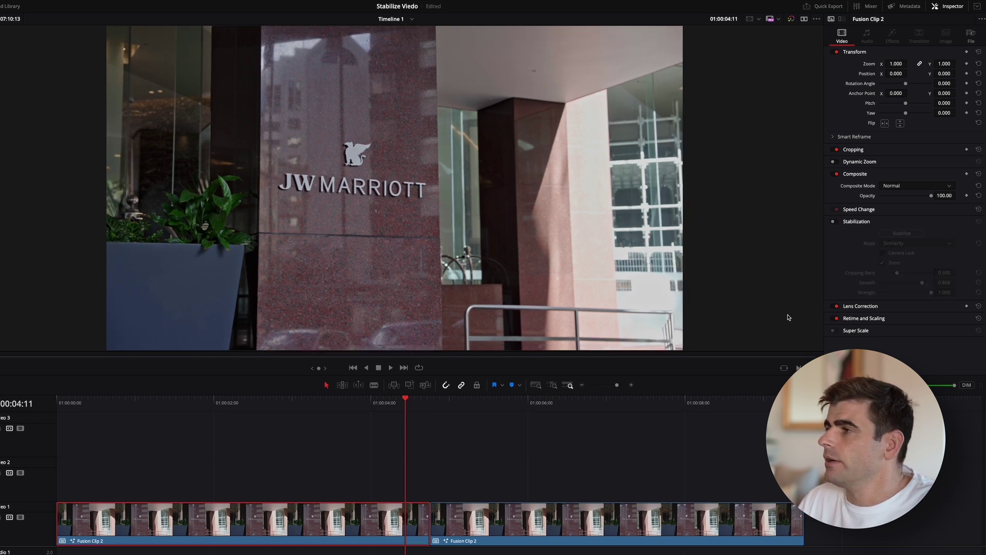
key("Home")
key("space")
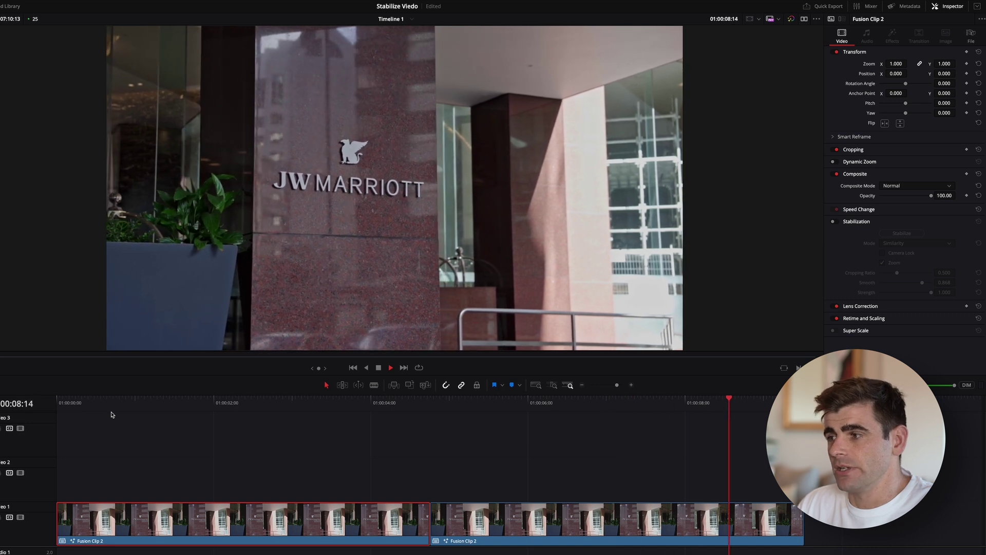
key("space")
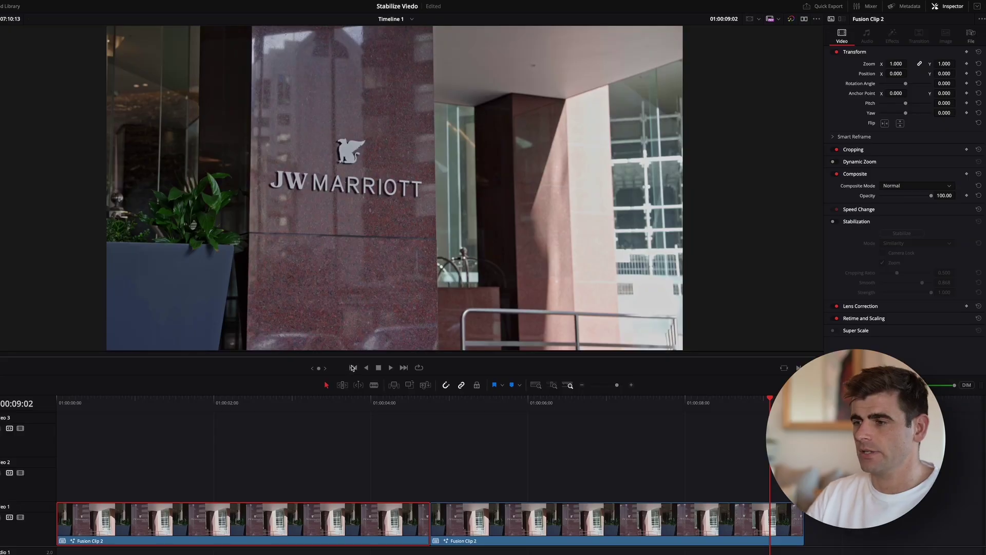
Delete the duplicate clip and play the remaining unstabilized clip from the start
left_click(599, 541)
key("Delete")
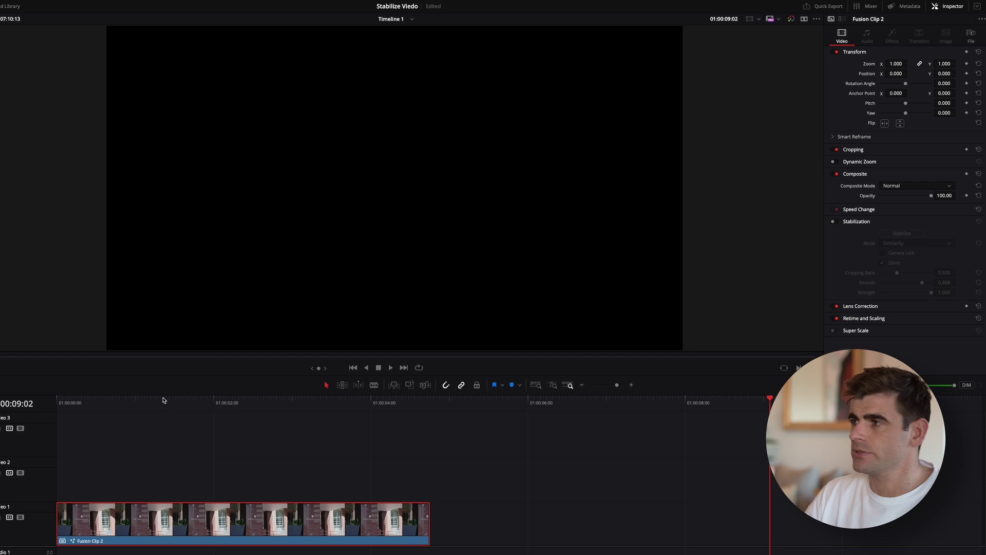
key("Home")
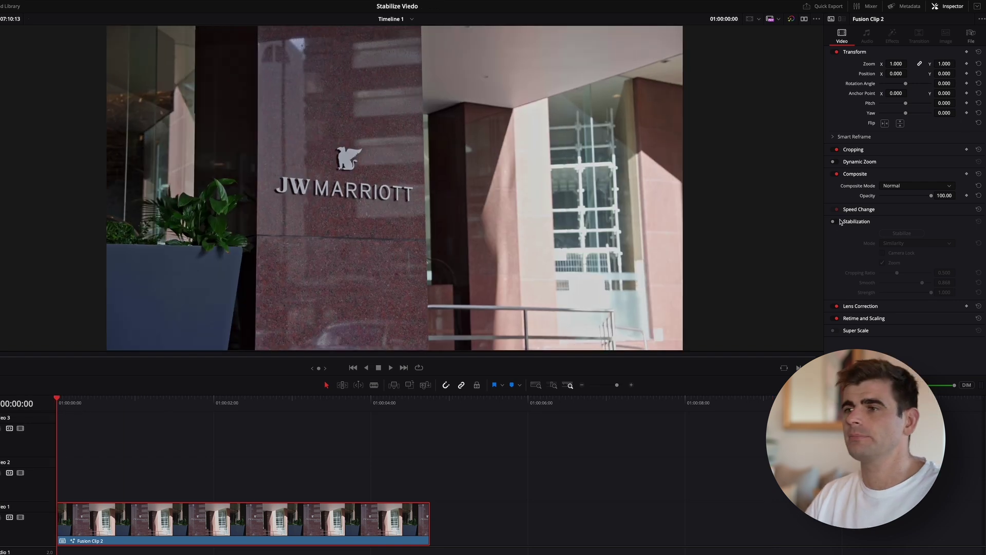
key("space")
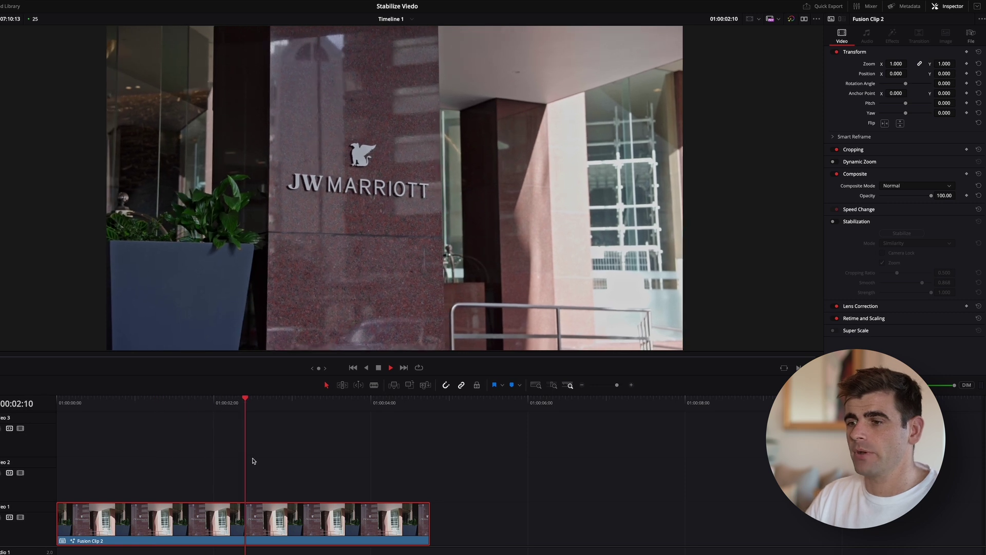
key("space")
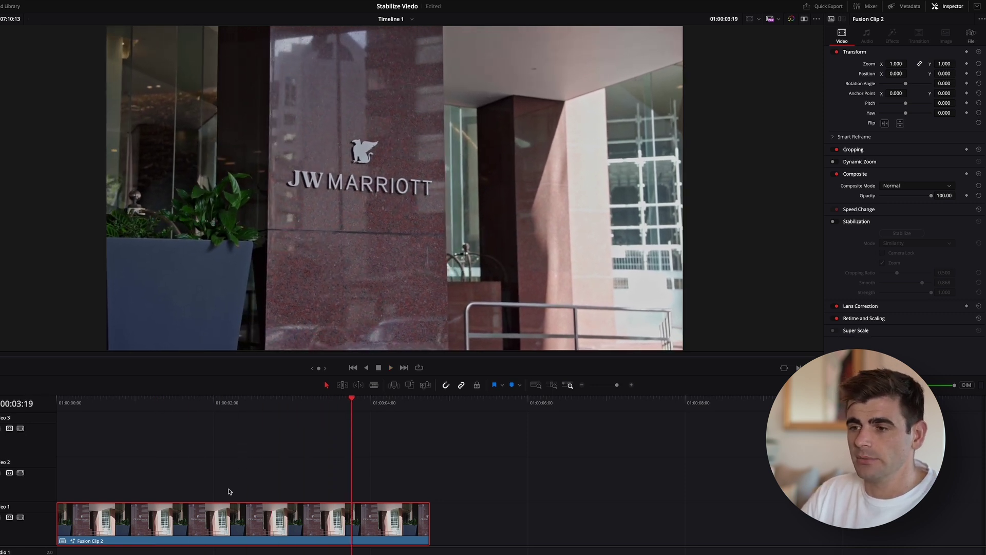
right_click(179, 515)
In Fusion, add a Planar Tracker between MediaIn1 and MediaOut1 via a 'plan' tool search
left_click(208, 418)
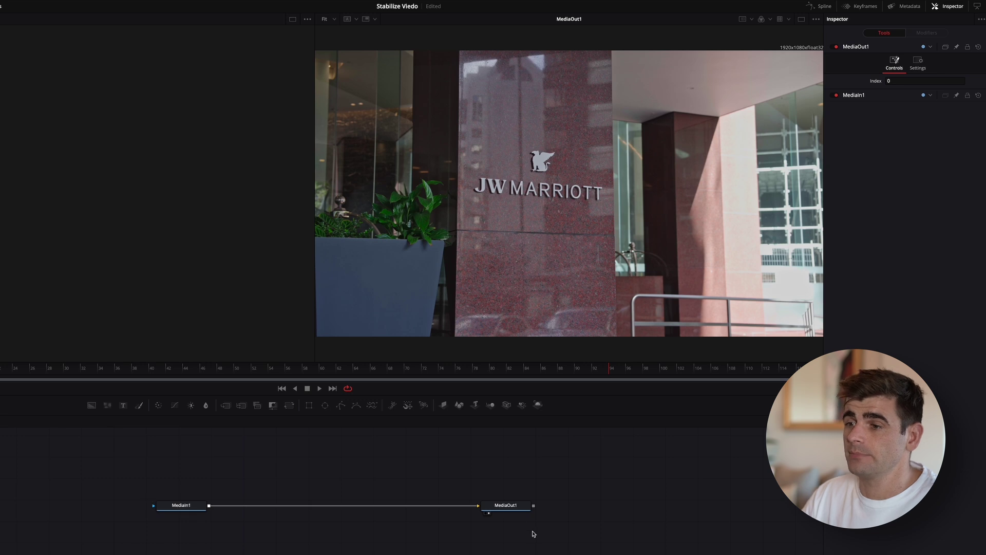
left_click(166, 507)
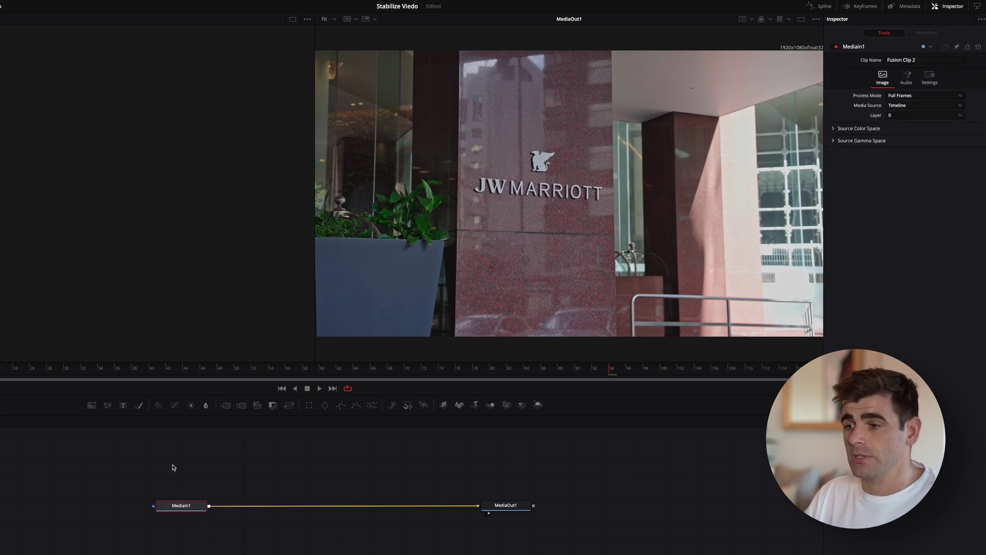
key("shift+space")
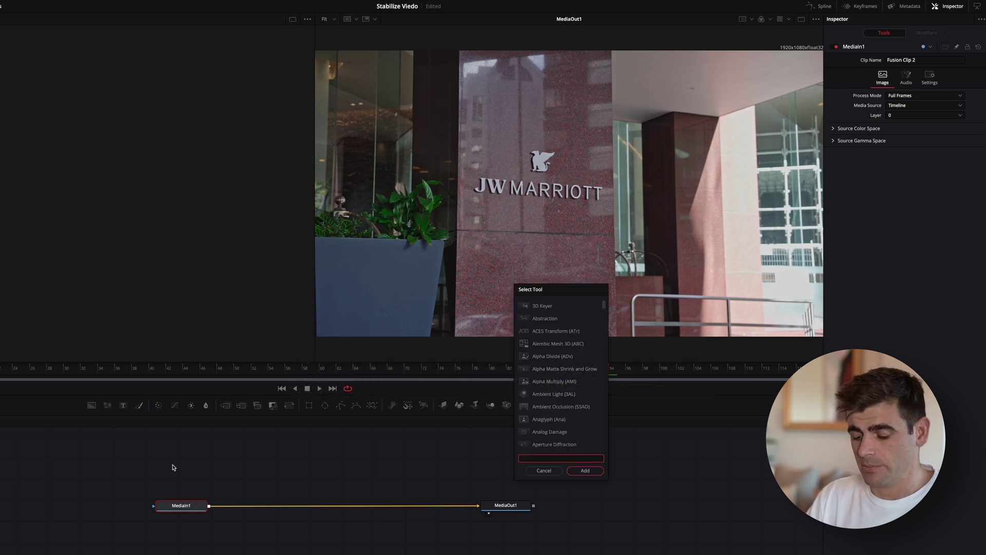
type("plan")
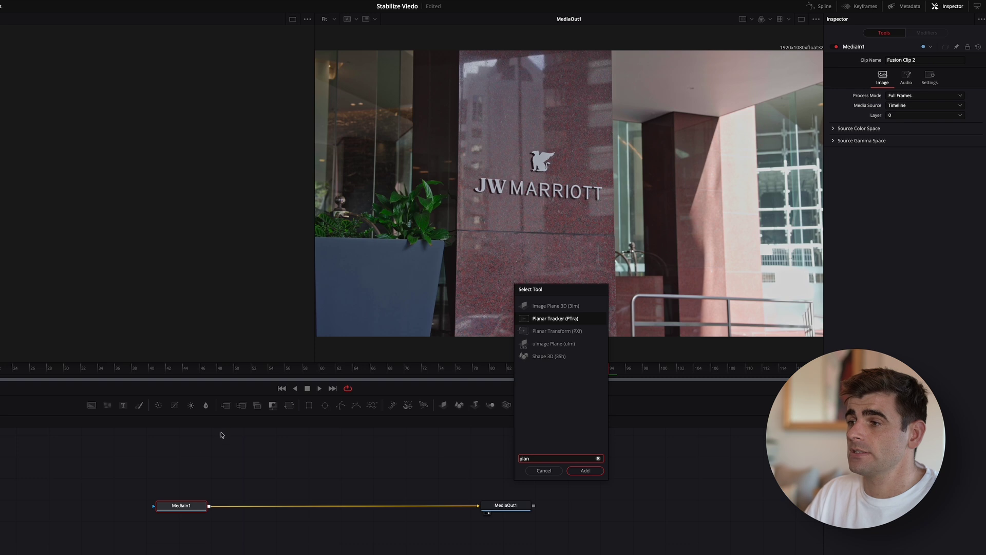
left_click(562, 323)
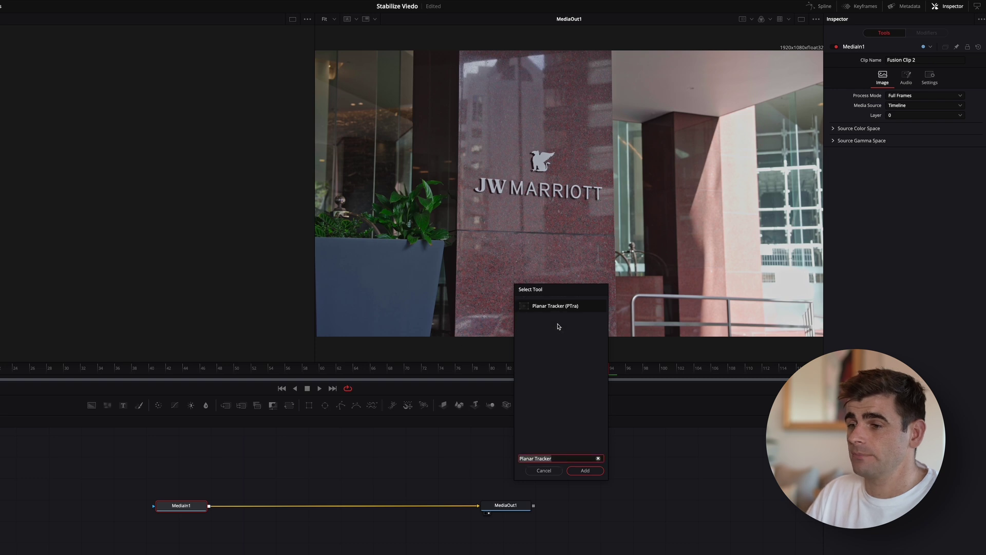
left_click(584, 471)
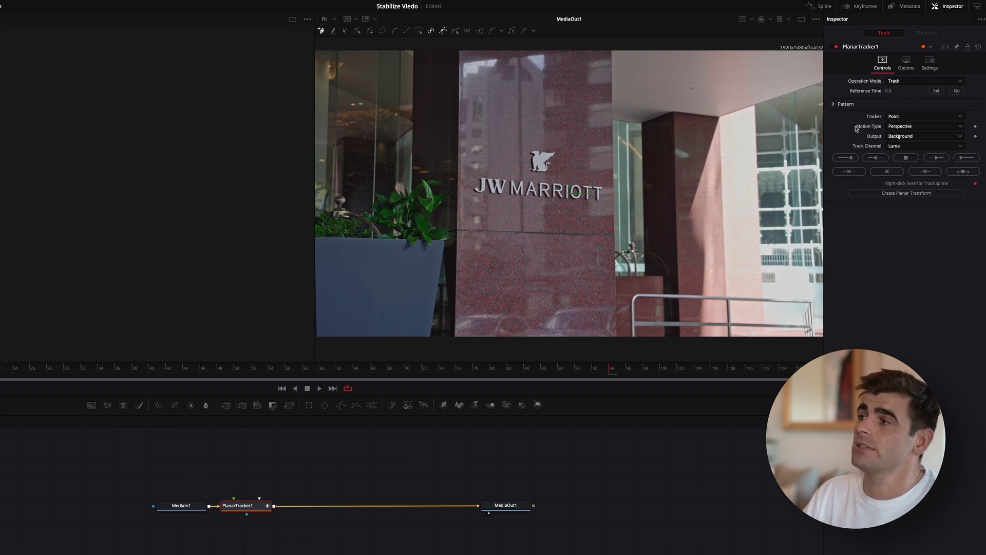
Set Motion Type to Translation, Rotation and draw a closed polygon around the JW MARRIOTT sign
left_click(923, 129)
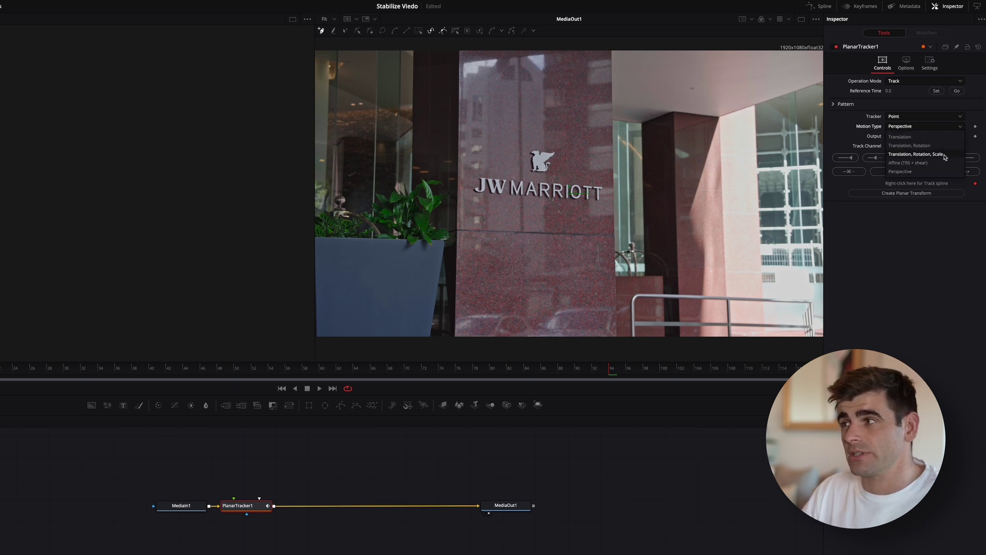
left_click(940, 146)
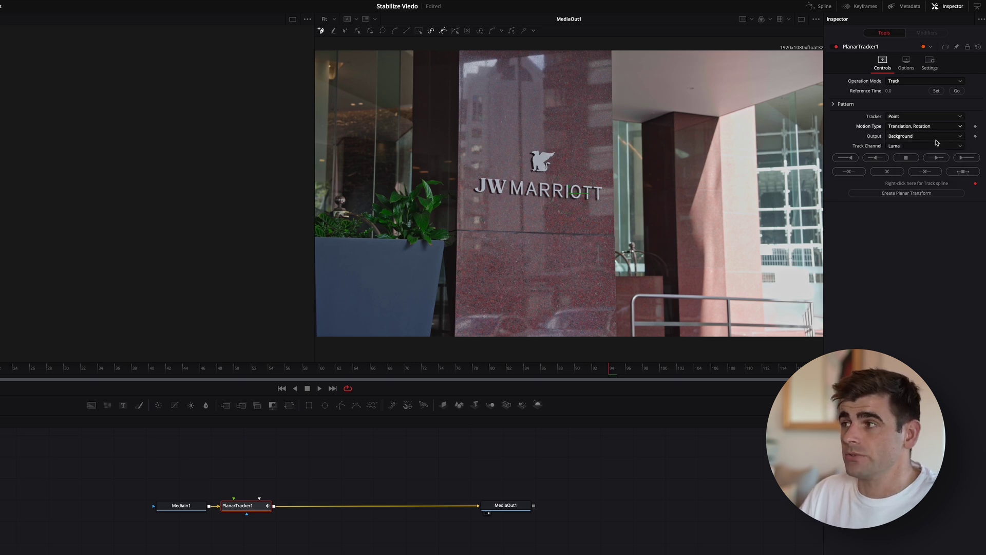
left_click(533, 143)
left_click(516, 155)
left_click(496, 164)
left_click(480, 169)
left_click(471, 183)
left_click(470, 200)
left_click(507, 208)
left_click(554, 208)
left_click(594, 208)
left_click(607, 207)
left_click(610, 184)
left_click(594, 176)
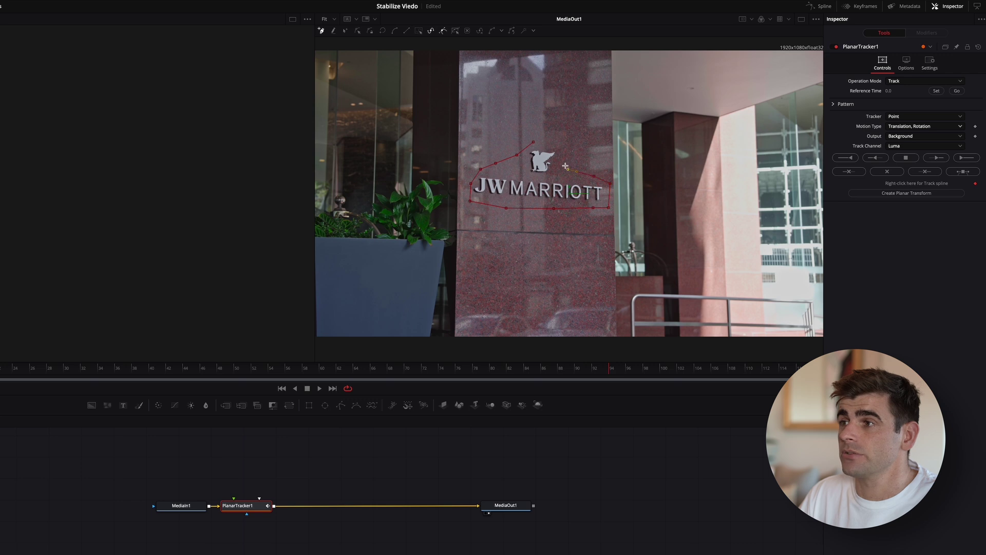
left_click(535, 141)
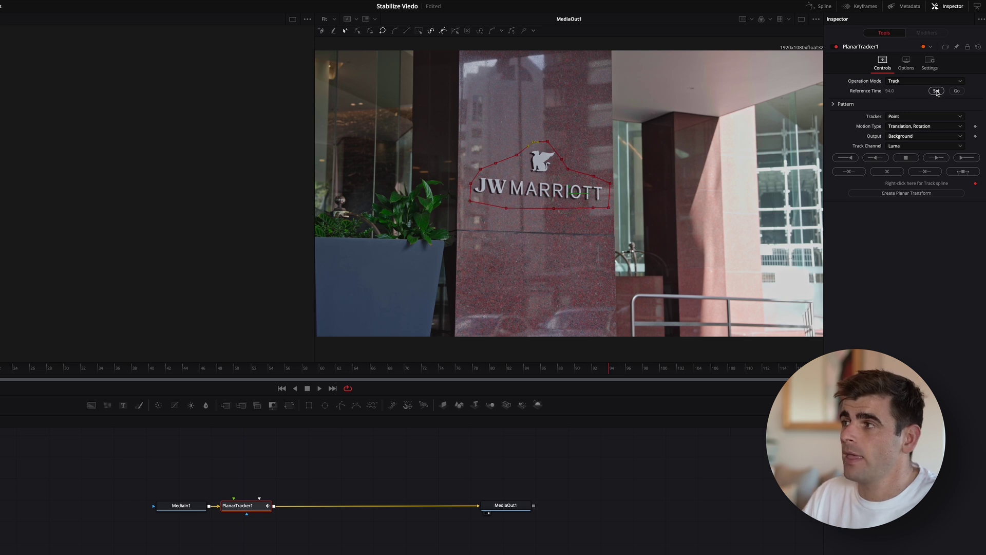
Track the sign backward to the clip start and forward to the clip end
left_click(846, 160)
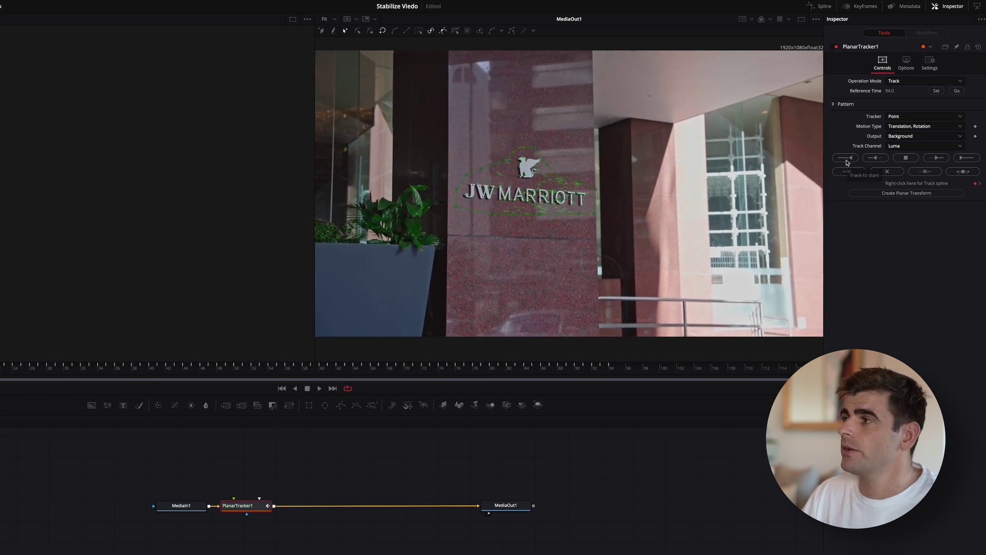
left_click(968, 158)
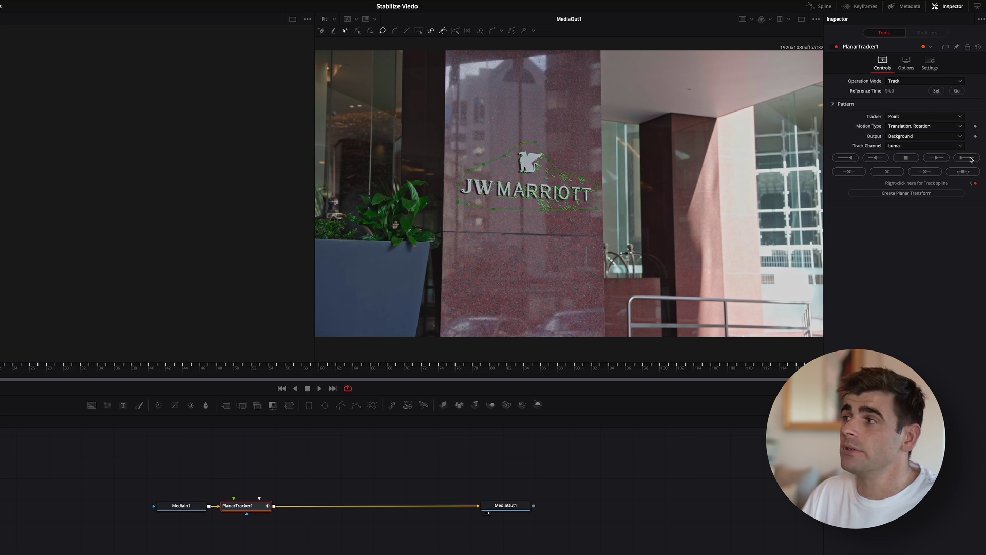
left_click(909, 83)
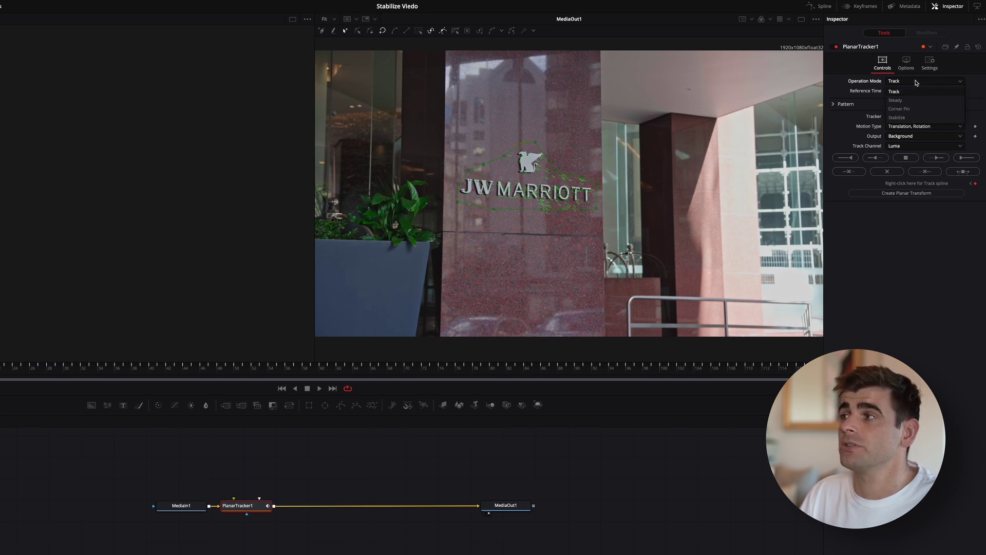
Switch PlanarTracker1's Operation Mode to Stabilize and play back the steadied shot
left_click(898, 117)
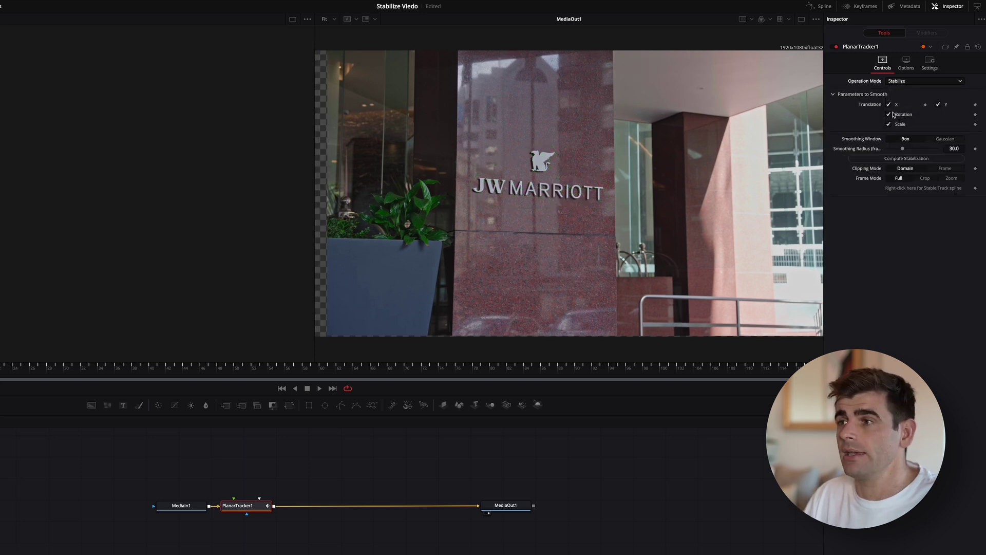
key("space")
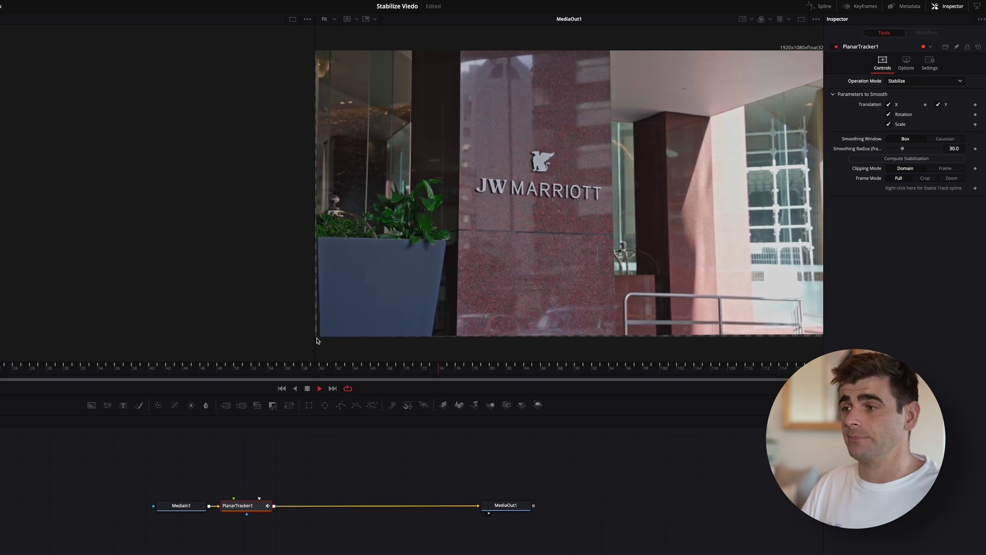
key("space")
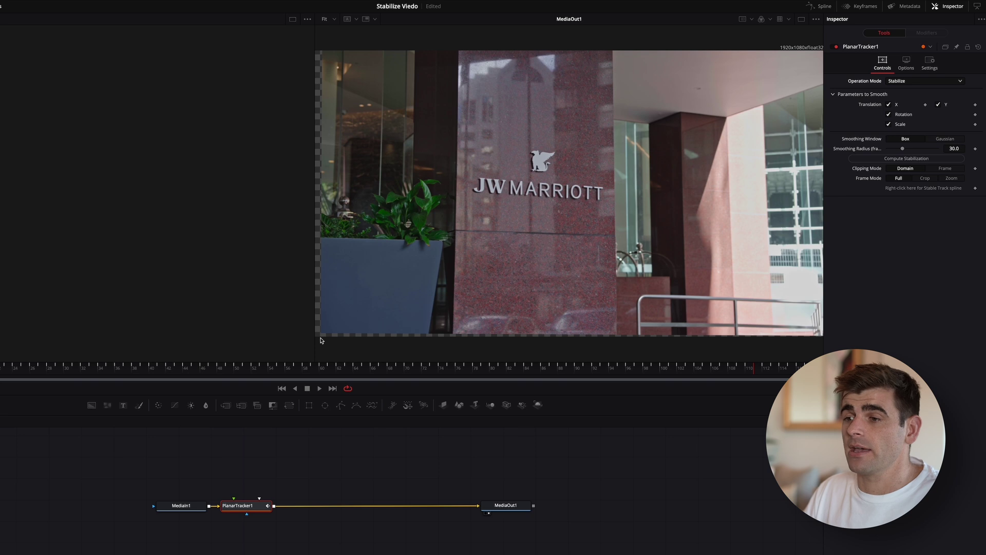
Add Transform1 after PlanarTracker1 and raise its Size to about 1.047 to hide empty borders
key("shift+space")
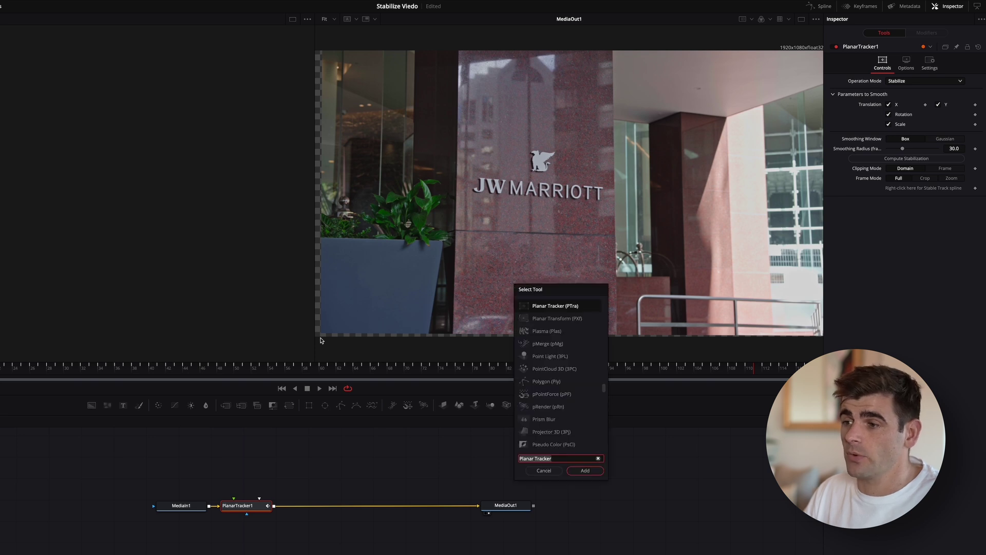
left_click(544, 470)
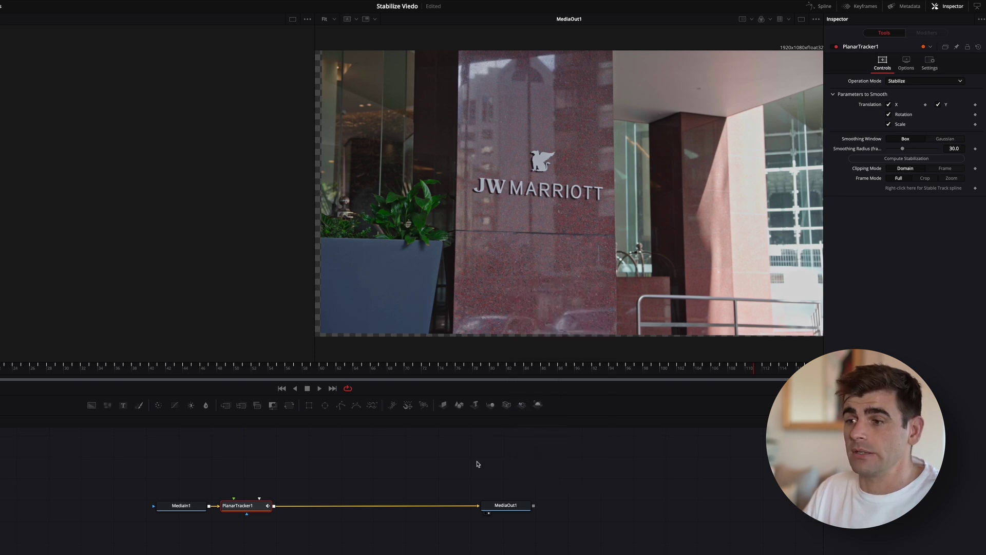
left_click(290, 408)
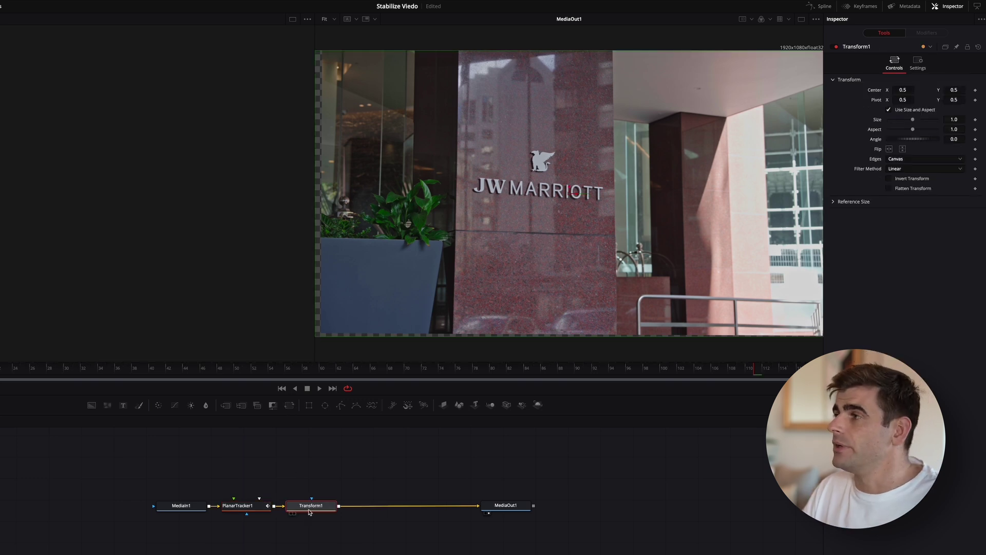
left_click_drag(955, 120, 967, 119)
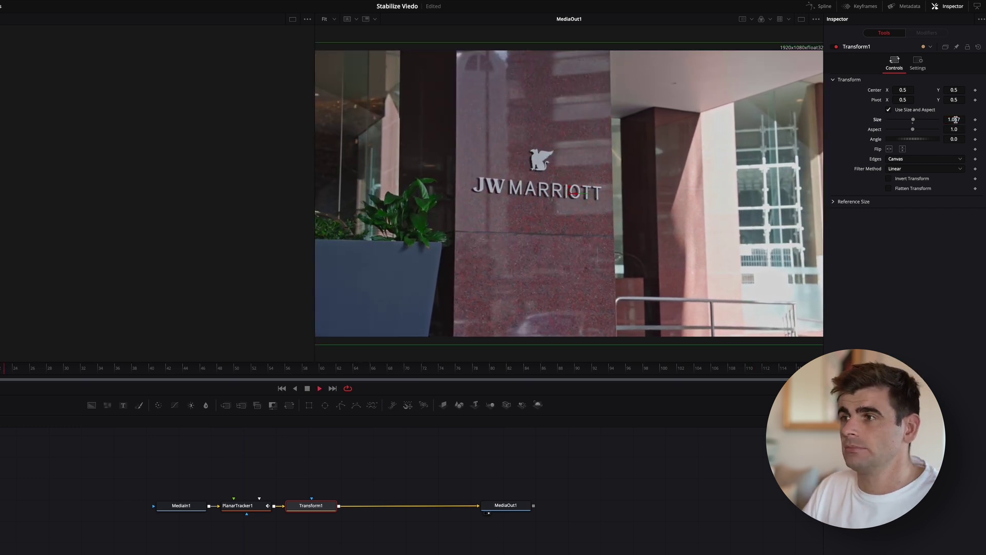
left_click_drag(954, 119, 955, 120)
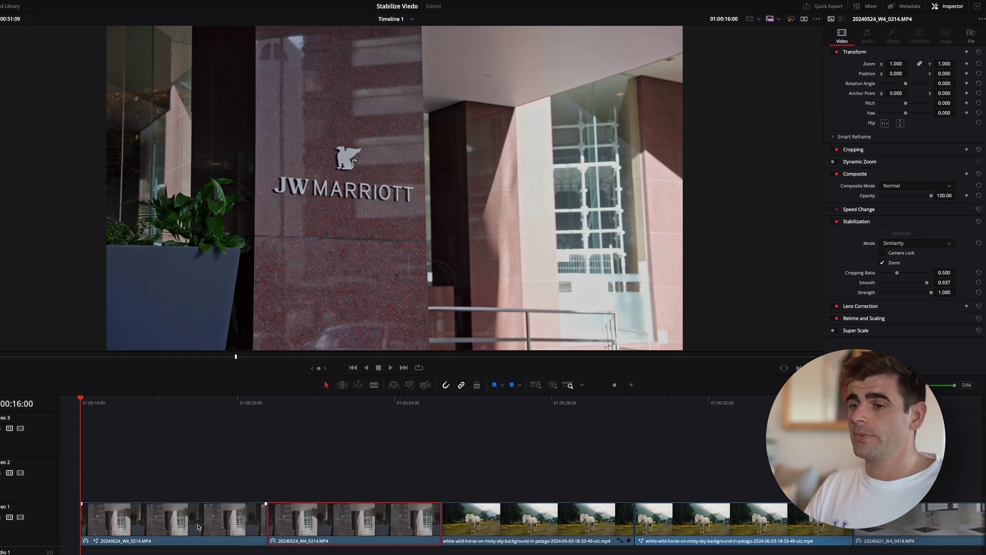
Play Timeline 1 through the Inspector-stabilized and planar-tracked JW Marriott clips
key("space")
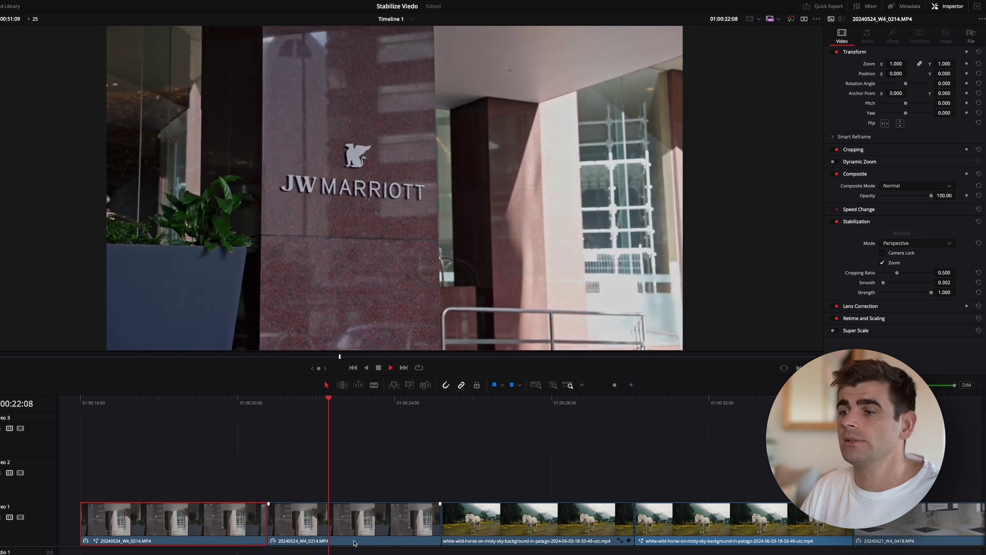
key("Down")
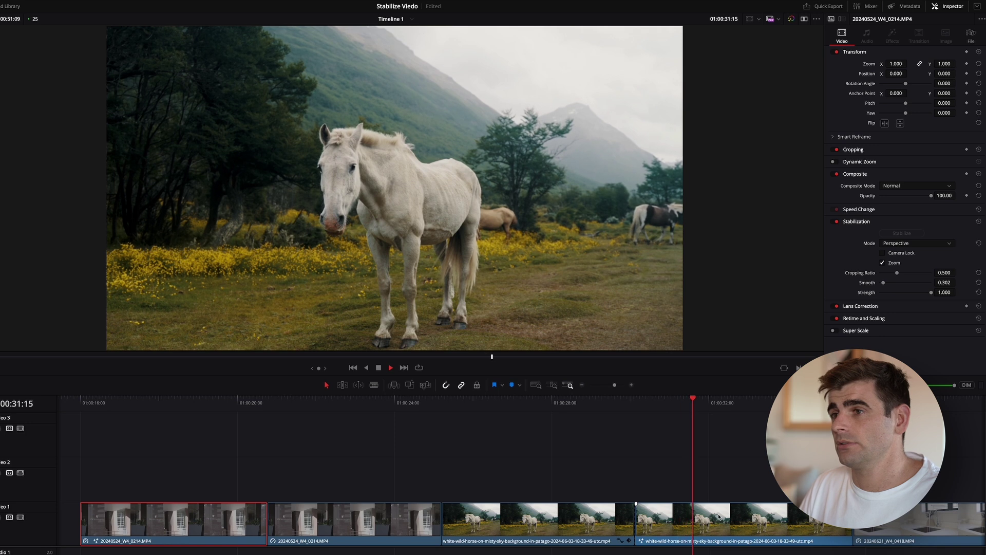
Scroll the timeline to the kitchen tap footage and select the 20240621_W4_0418 clip
scroll(351, 479, "right", 5)
scroll(389, 477, "right", 3)
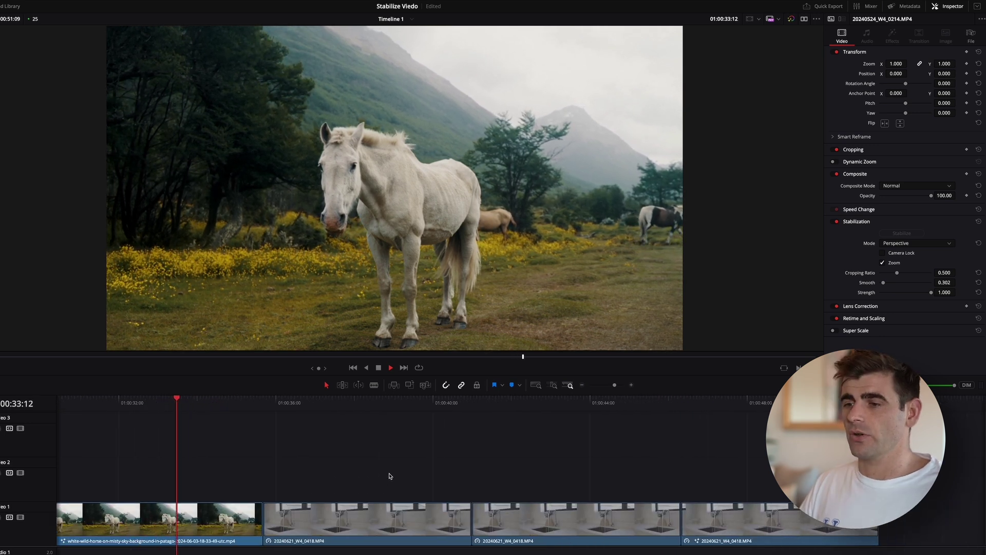
left_click(272, 523)
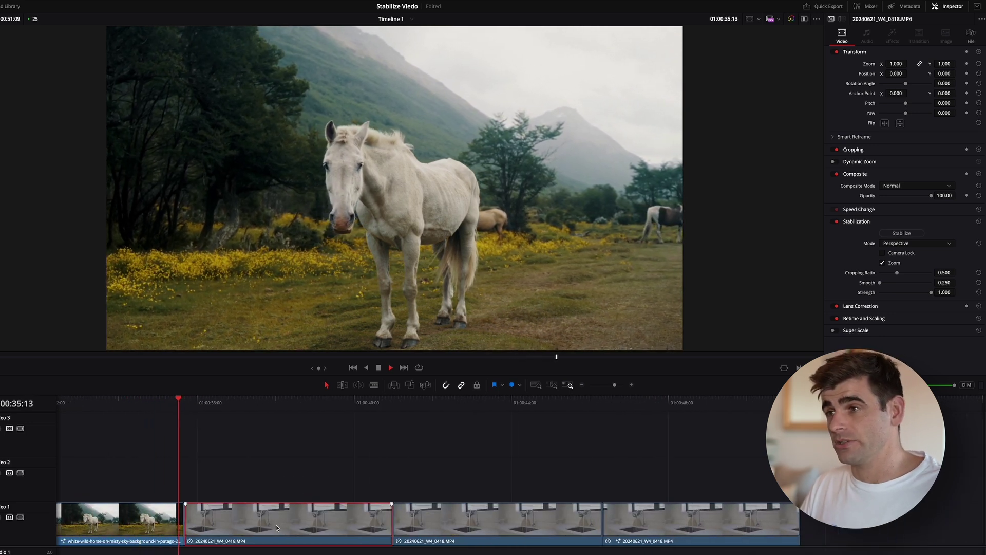